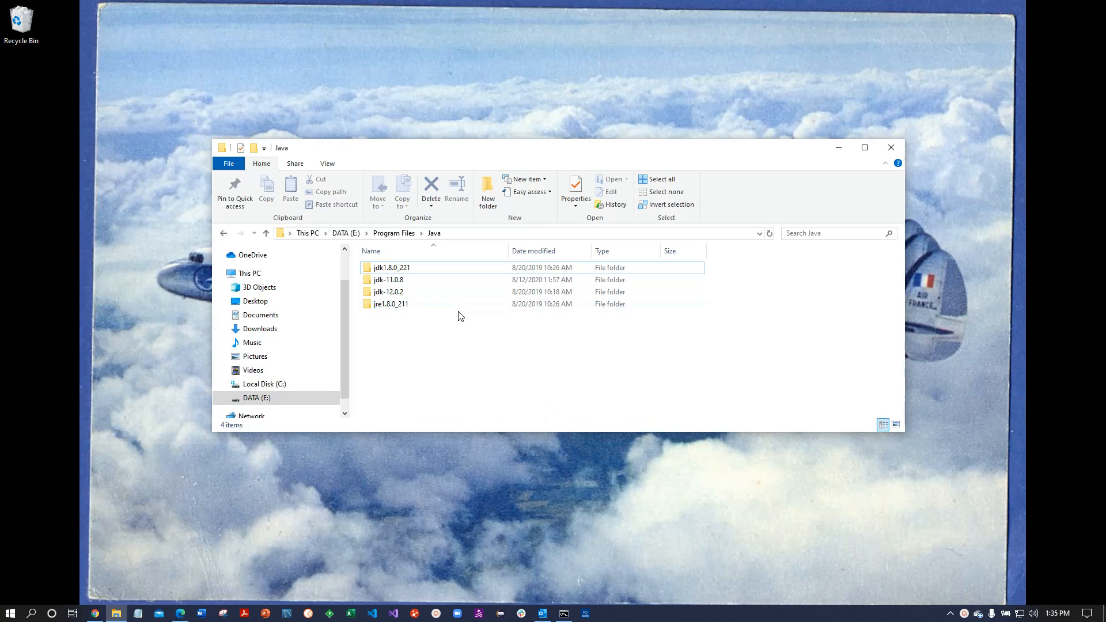
# Step: Launch Eclipse IDE with the workspace directory E:\projects\Java\NewWorkspace3
pyautogui.click(384, 270)
pyautogui.click(500, 614)
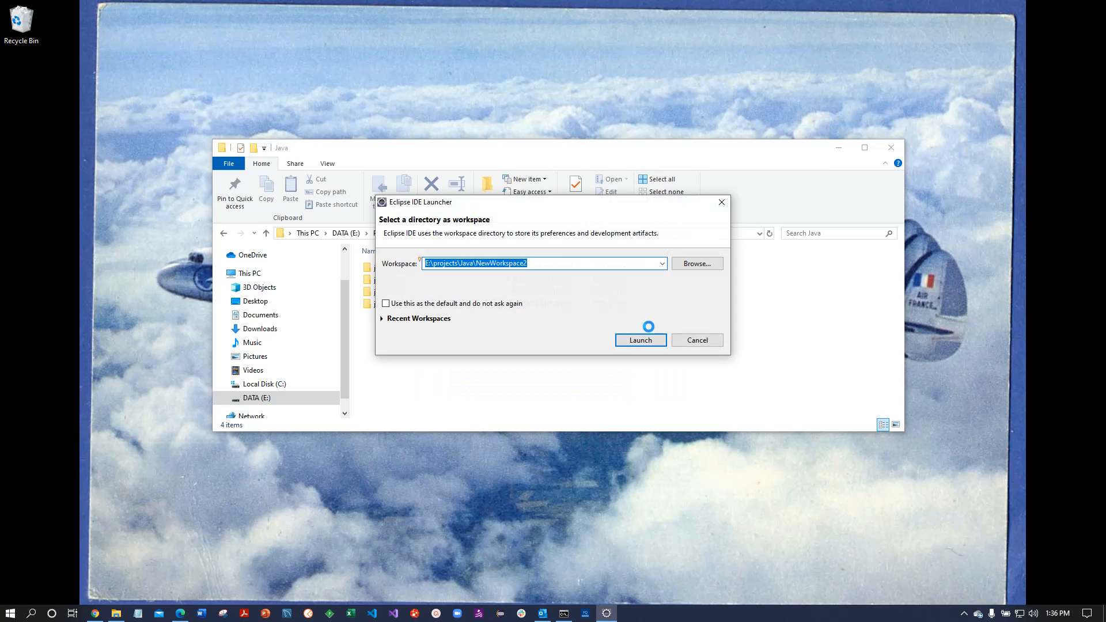
pyautogui.click(564, 265)
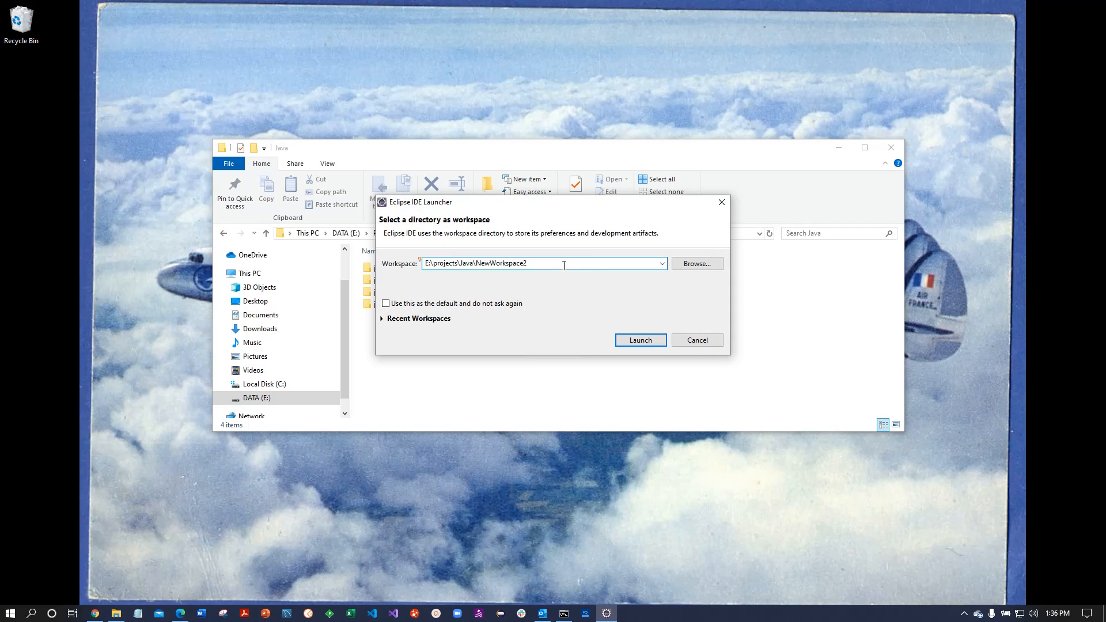
pyautogui.press('BackSpace')
pyautogui.write('3')
pyautogui.click(636, 344)
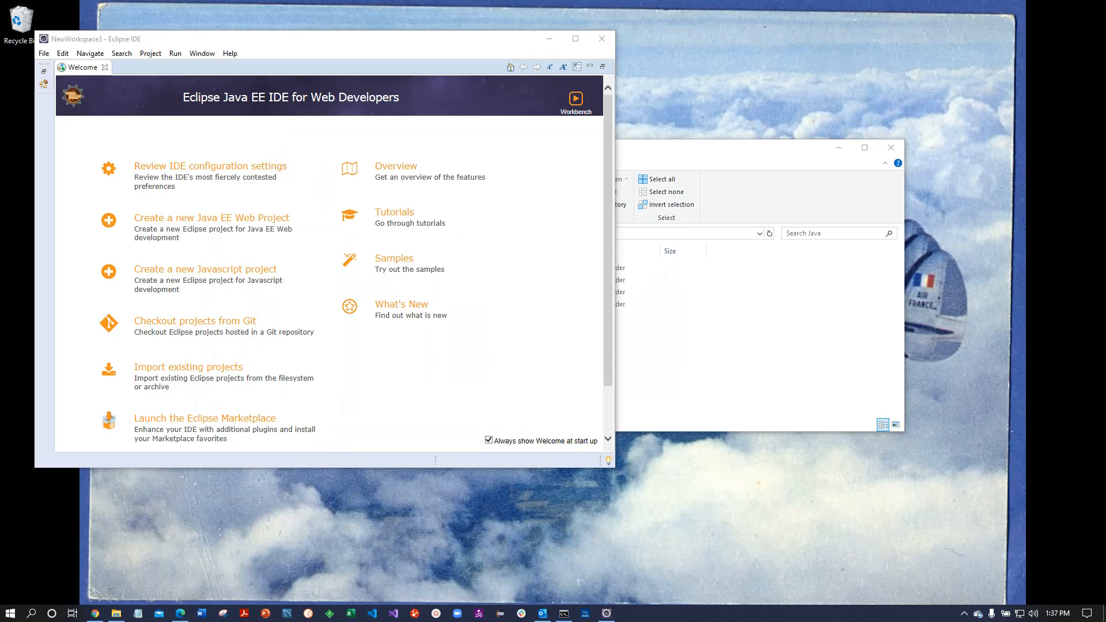
# Step: Open the Installed JREs settings in the Java preferences
pyautogui.moveTo(306, 44); pyautogui.dragTo(529, 110)
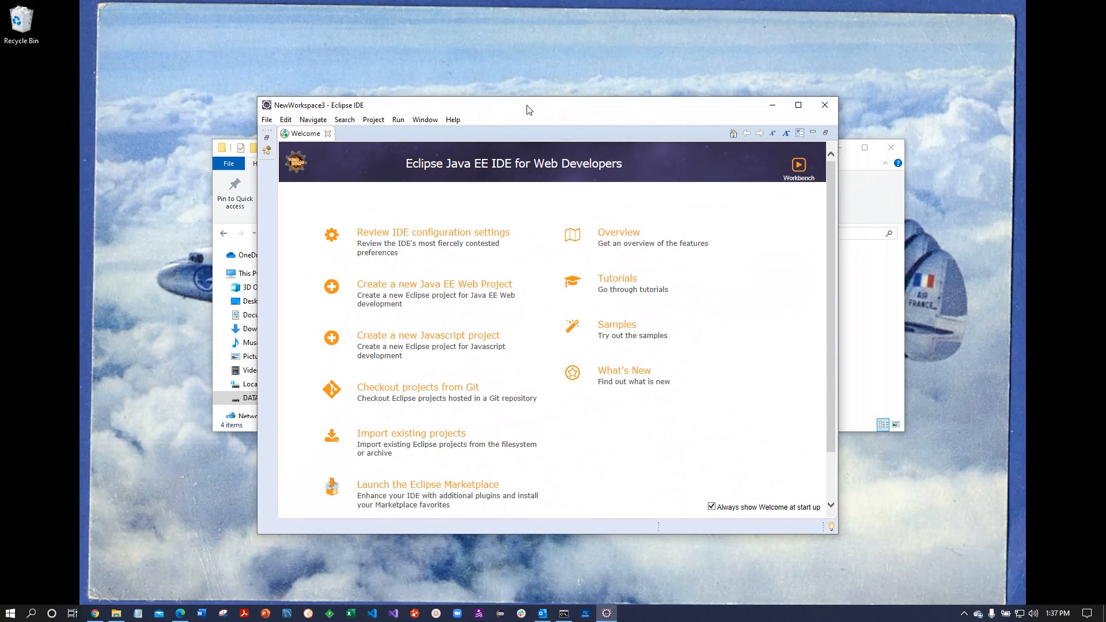
pyautogui.click(429, 121)
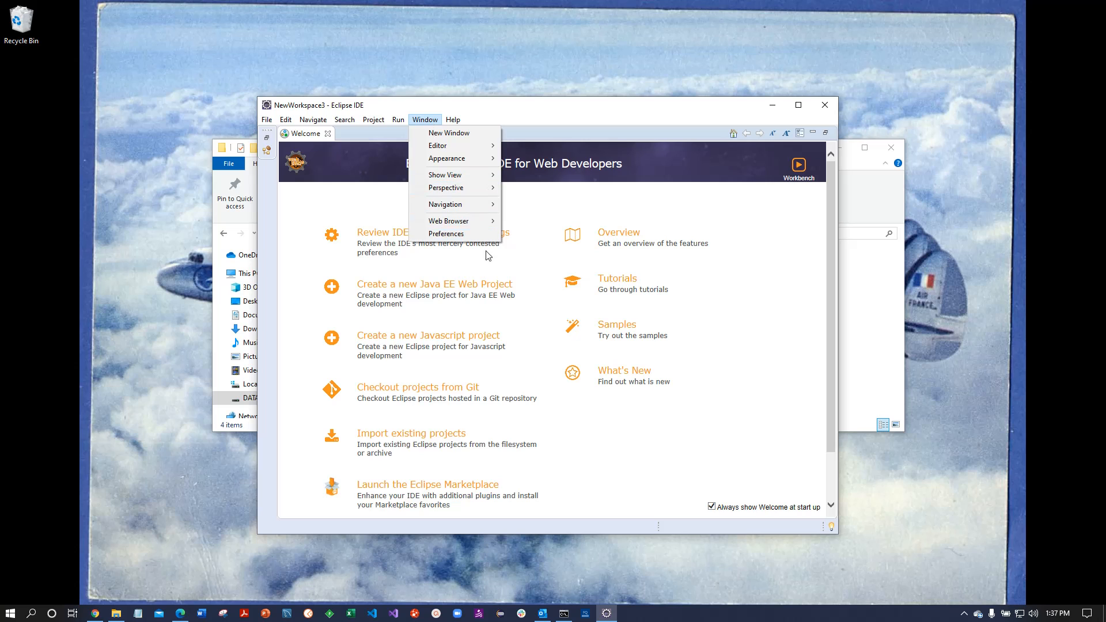
pyautogui.click(464, 235)
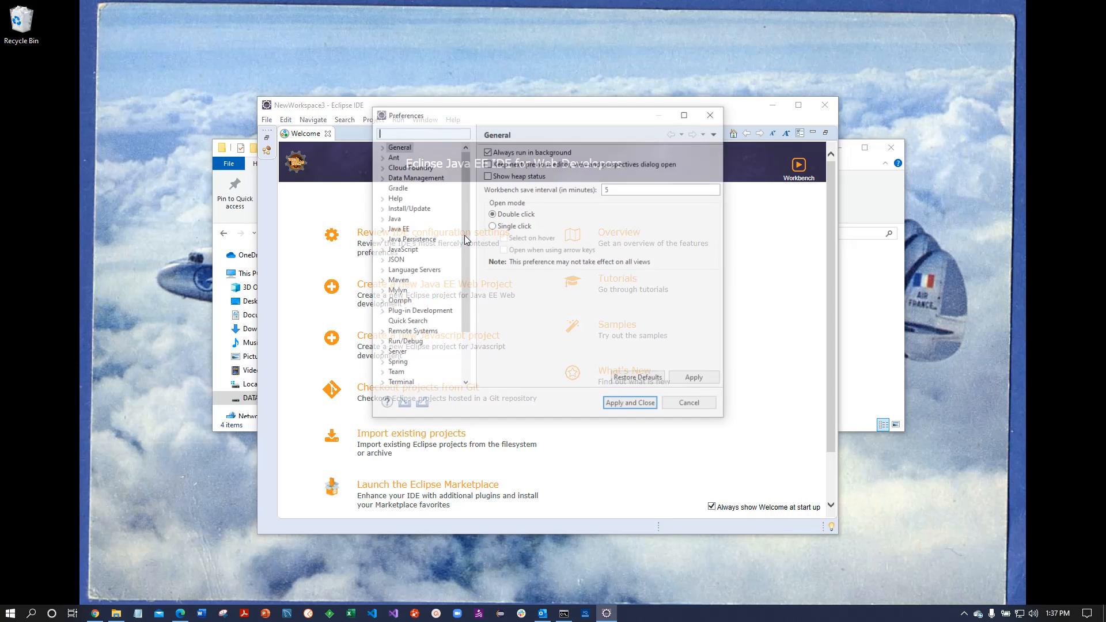
pyautogui.click(384, 219)
pyautogui.click(381, 219)
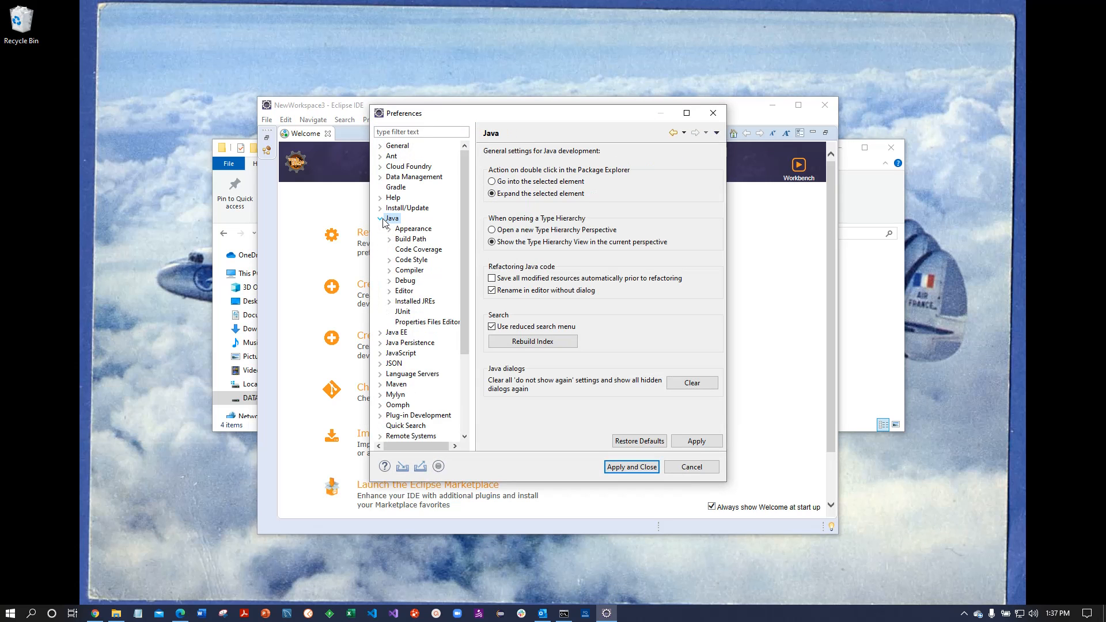
pyautogui.click(424, 303)
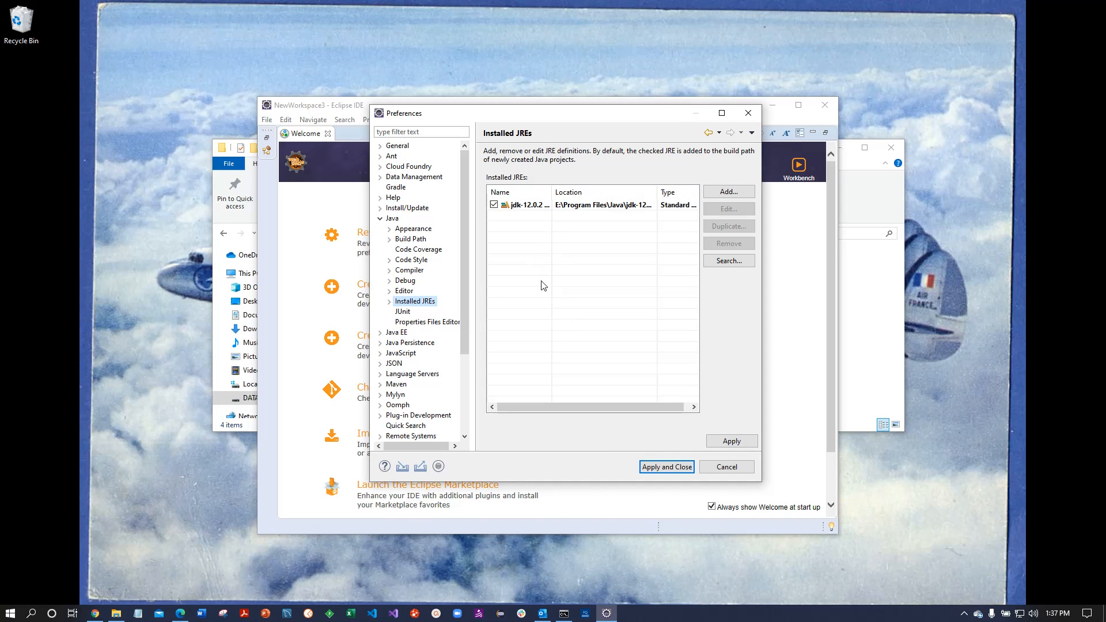
# Step: Add E:\Program Files\Java\jdk-11.0.8 as a Standard VM JRE and make it the workspace default
pyautogui.click(729, 191)
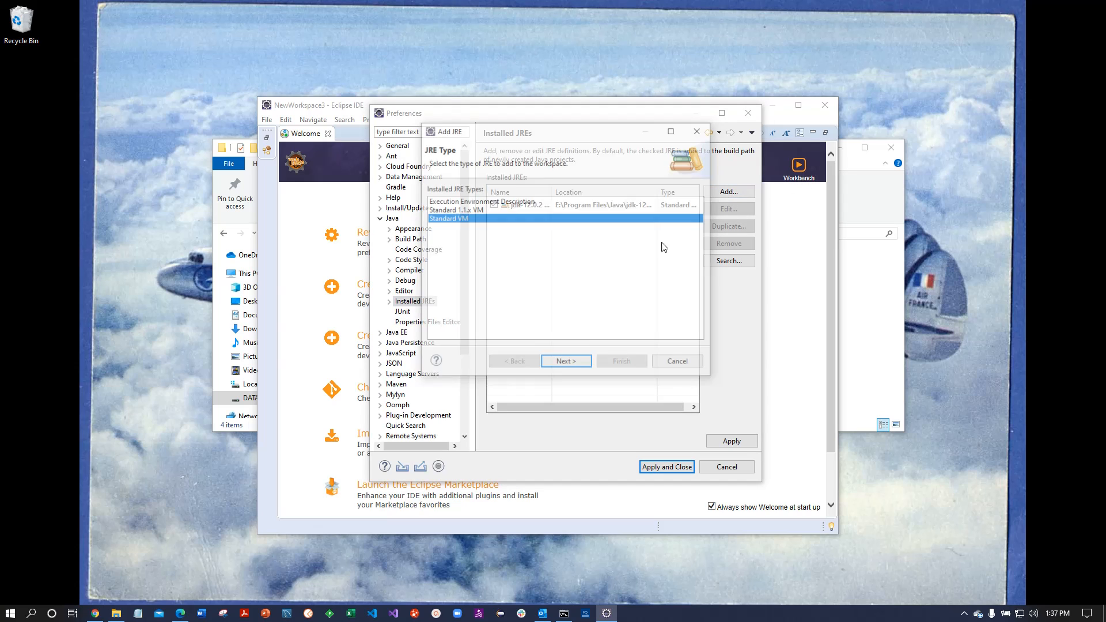
pyautogui.click(569, 364)
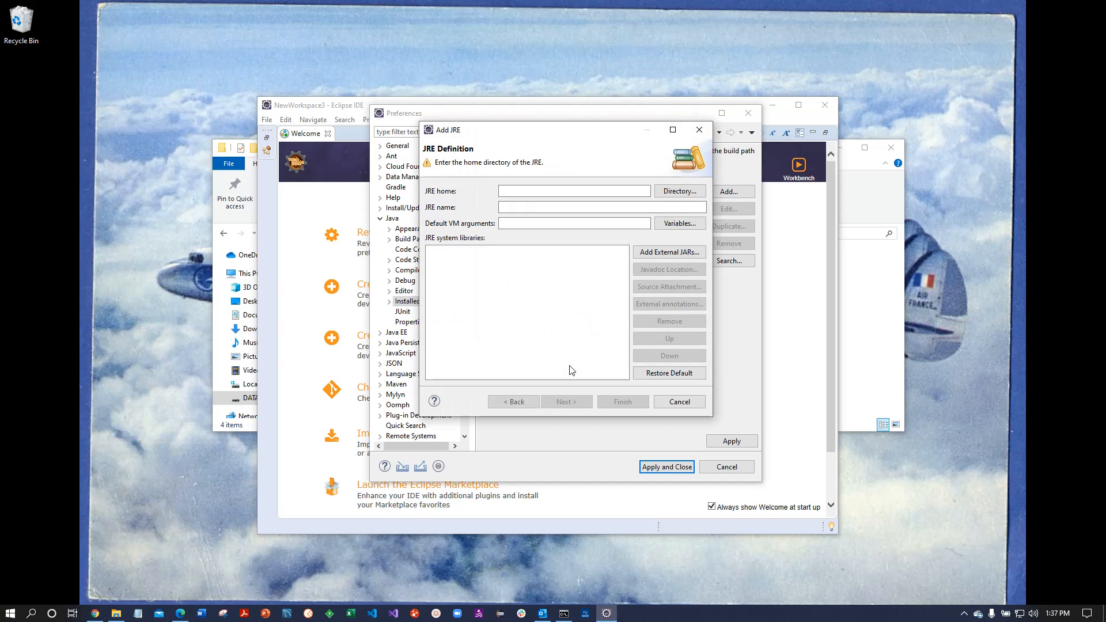
pyautogui.click(680, 190)
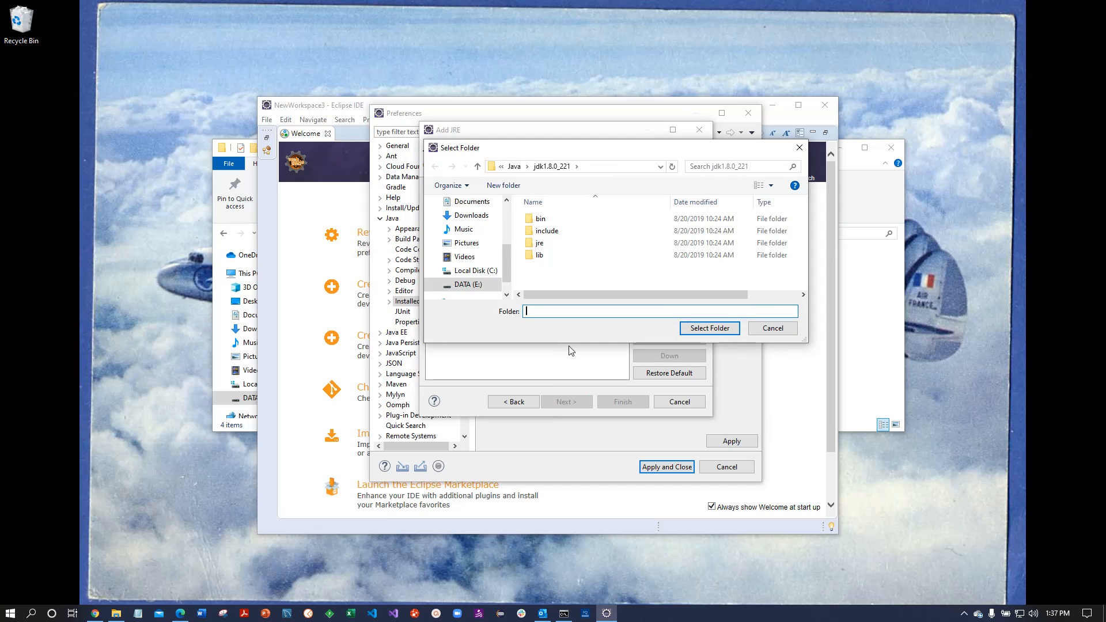
pyautogui.click(514, 167)
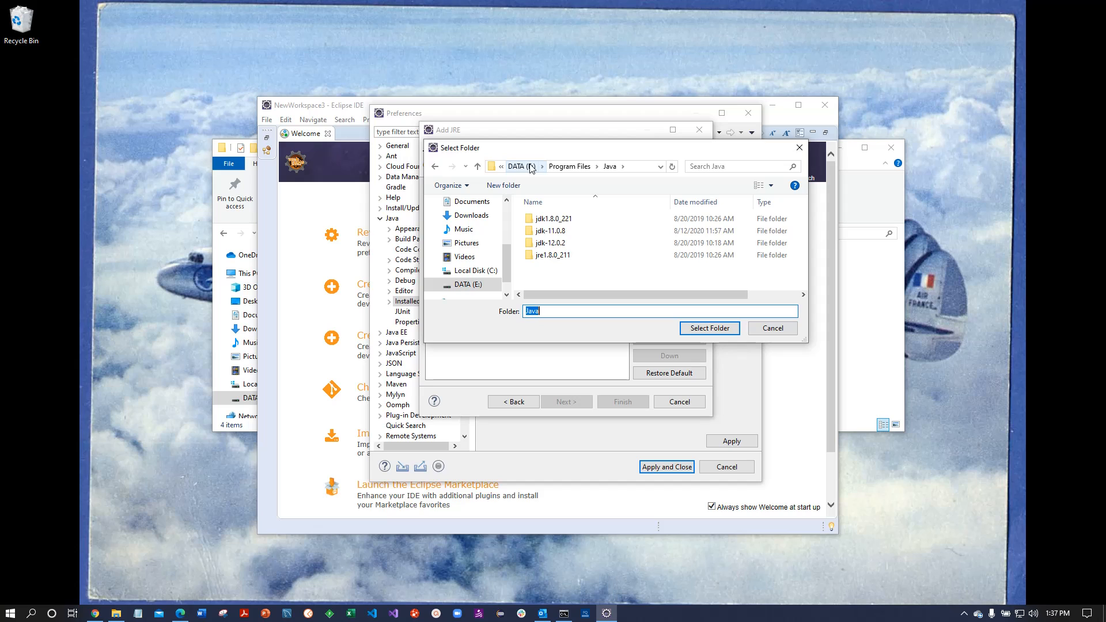
pyautogui.click(542, 231)
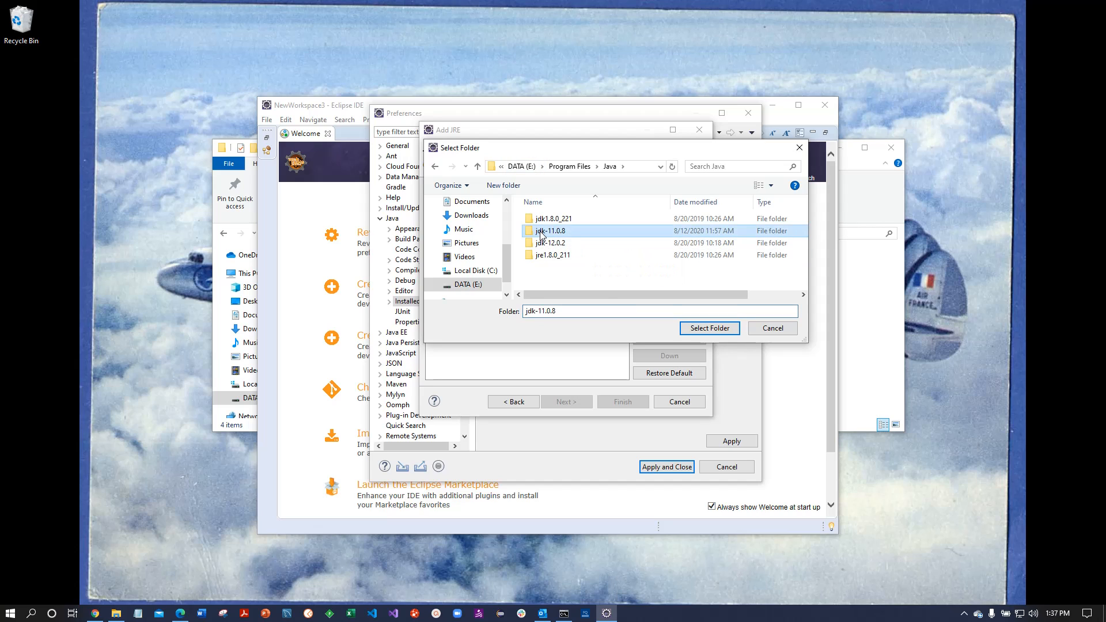
pyautogui.click(722, 334)
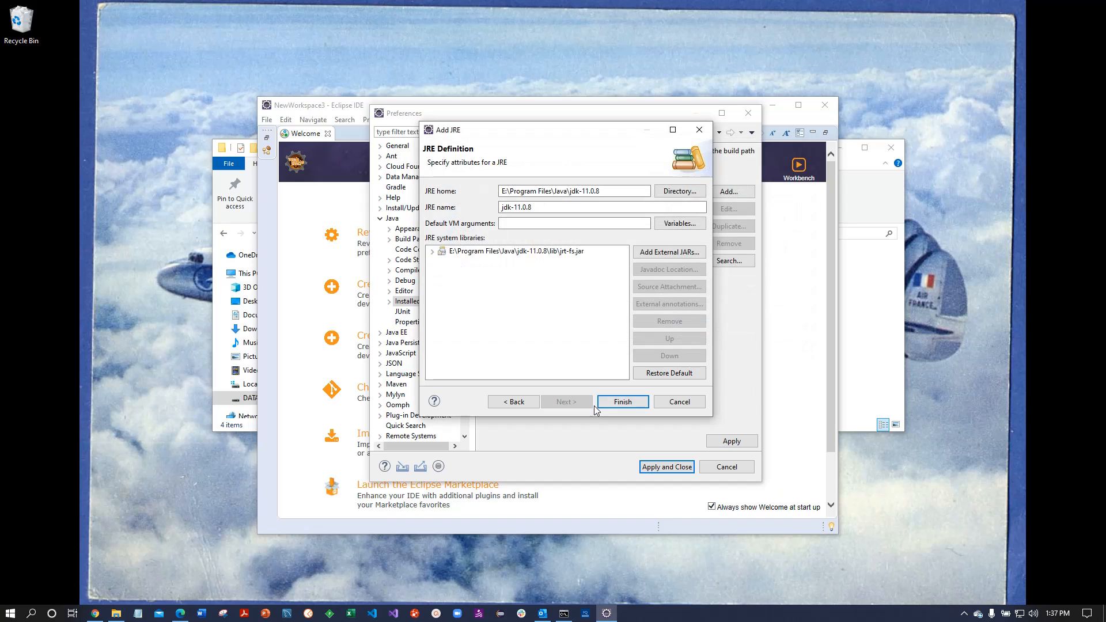
pyautogui.click(620, 404)
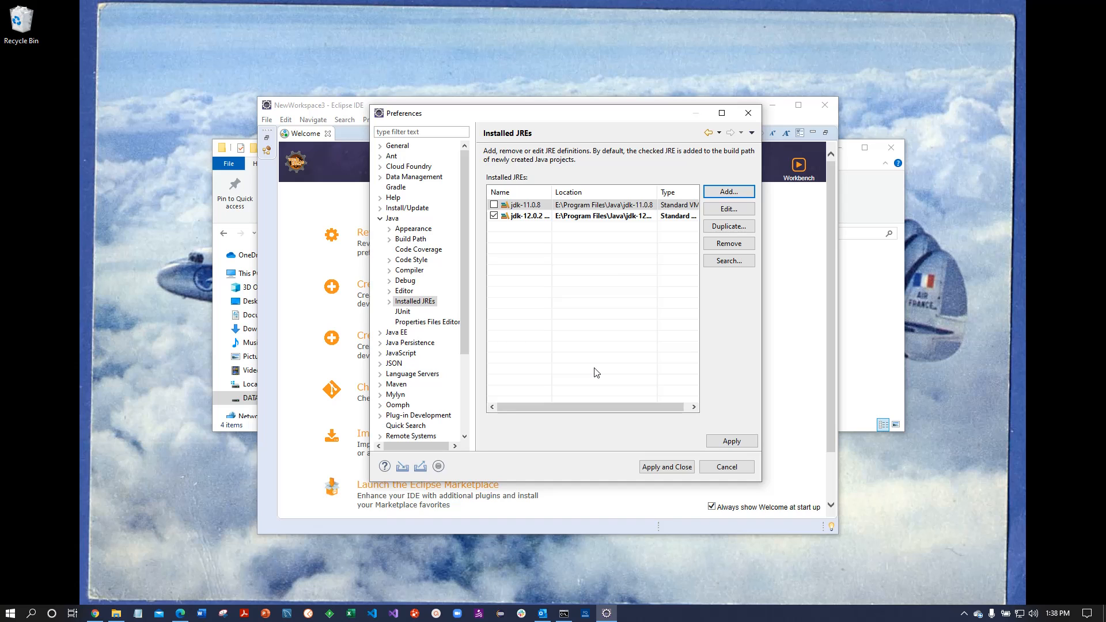
pyautogui.click(494, 204)
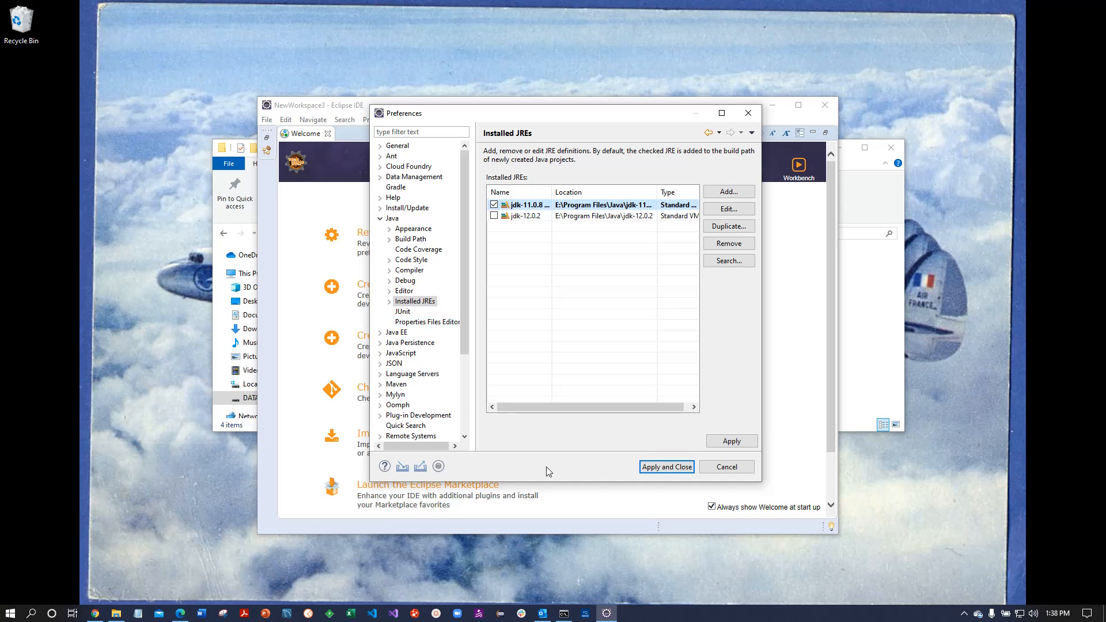
pyautogui.click(666, 468)
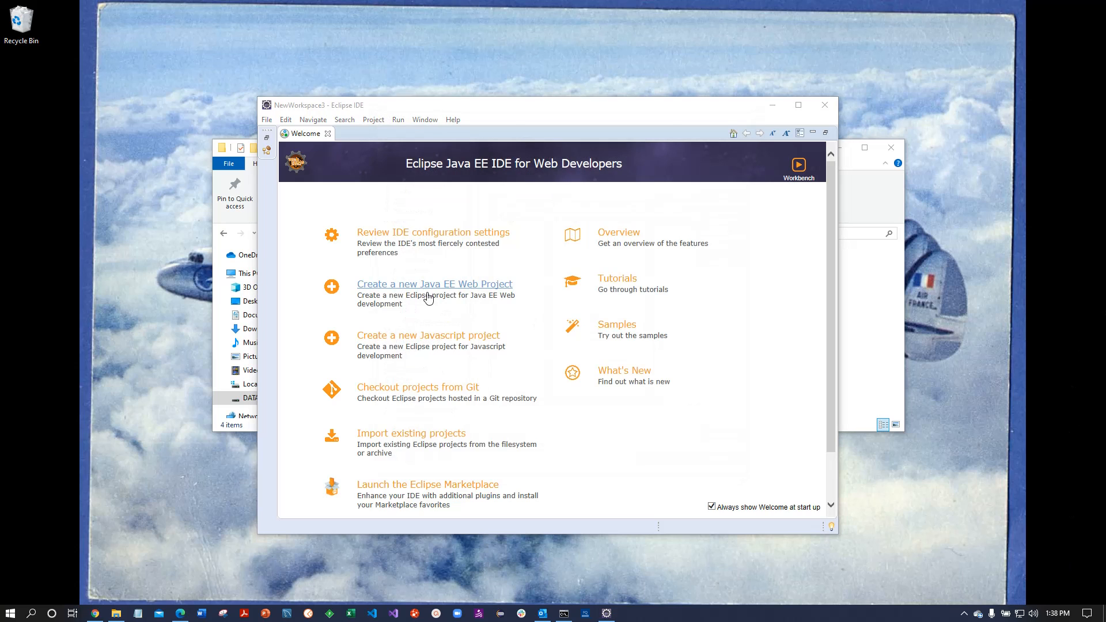
# Step: Create a Java project named ShowJDK with the JavaSE-11 execution environment and no module-info.java
pyautogui.click(267, 120)
pyautogui.moveTo(279, 139)
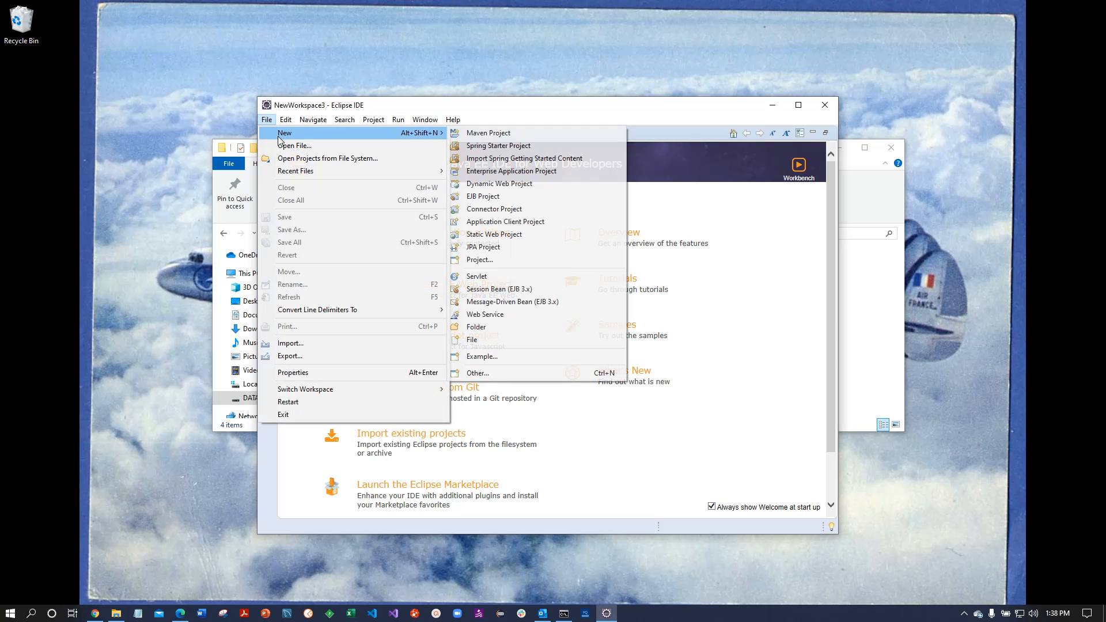
pyautogui.click(480, 260)
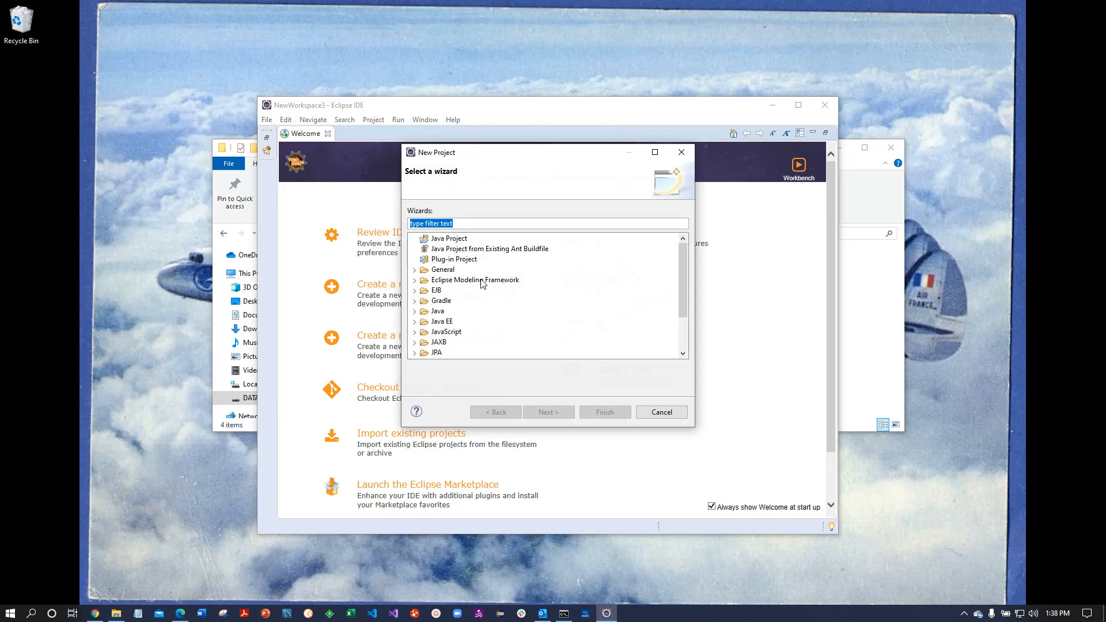
pyautogui.click(449, 238)
pyautogui.click(562, 412)
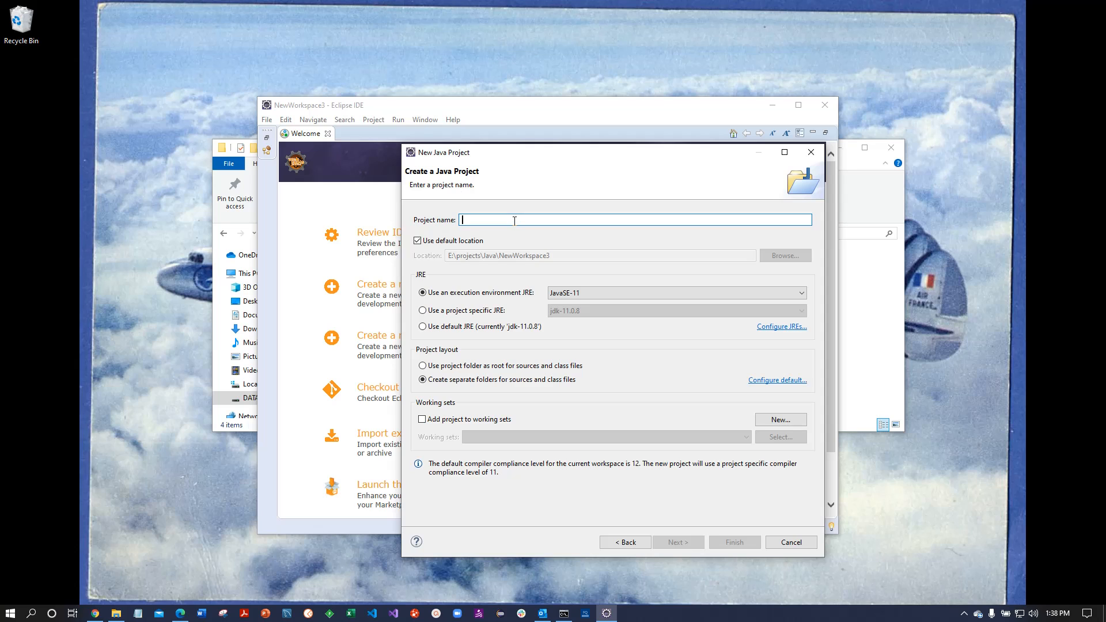
pyautogui.write('Show')
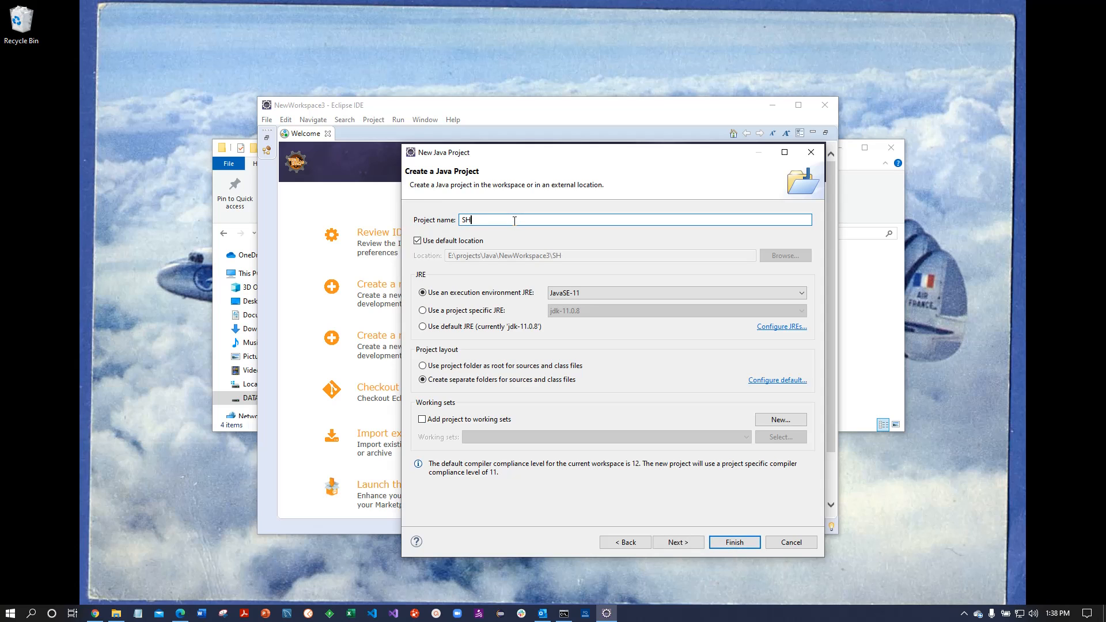
pyautogui.write('JDK')
pyautogui.click(650, 291)
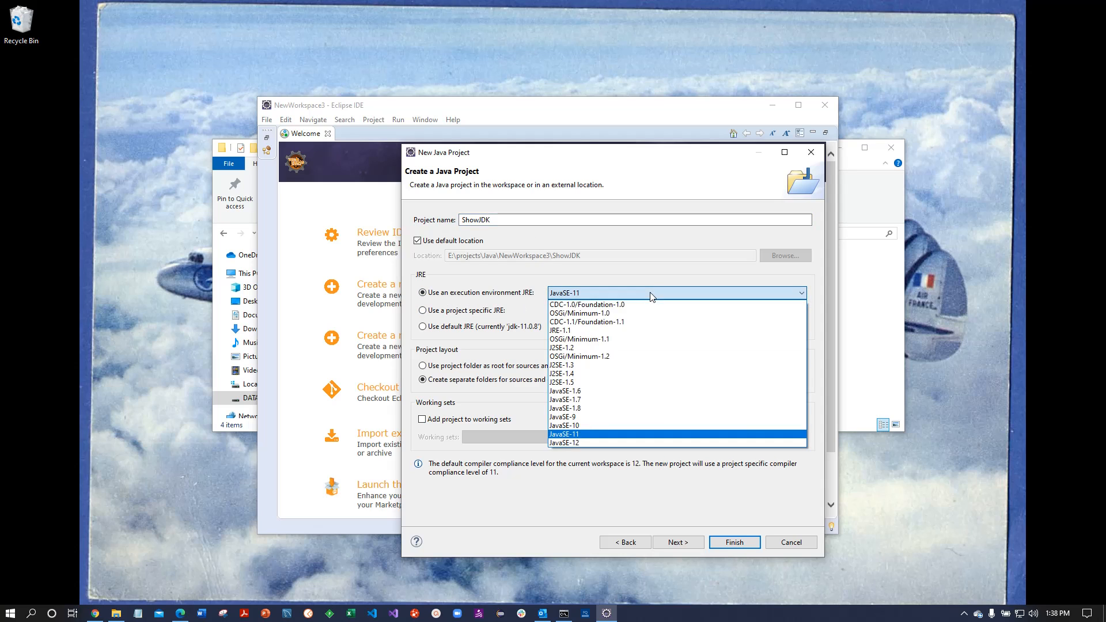
pyautogui.click(592, 435)
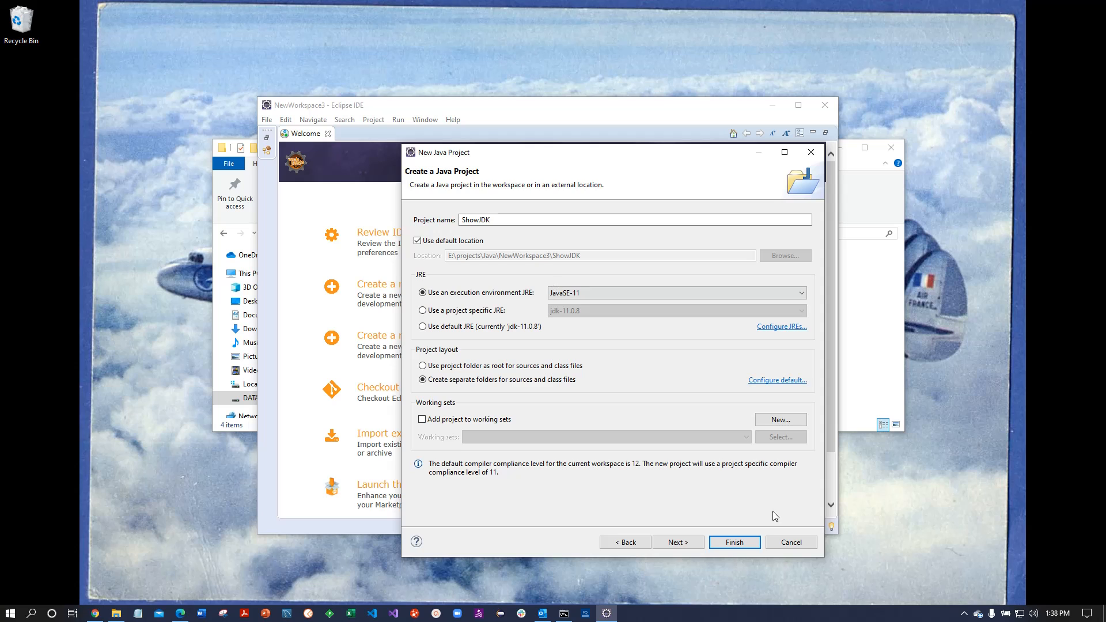
pyautogui.click(725, 544)
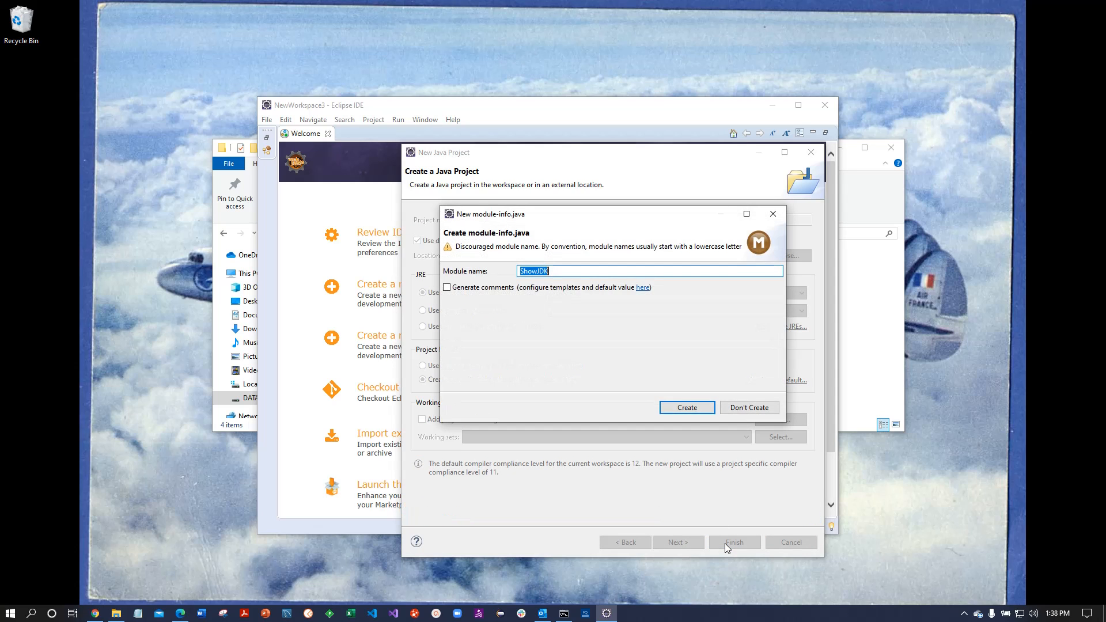
pyautogui.click(765, 411)
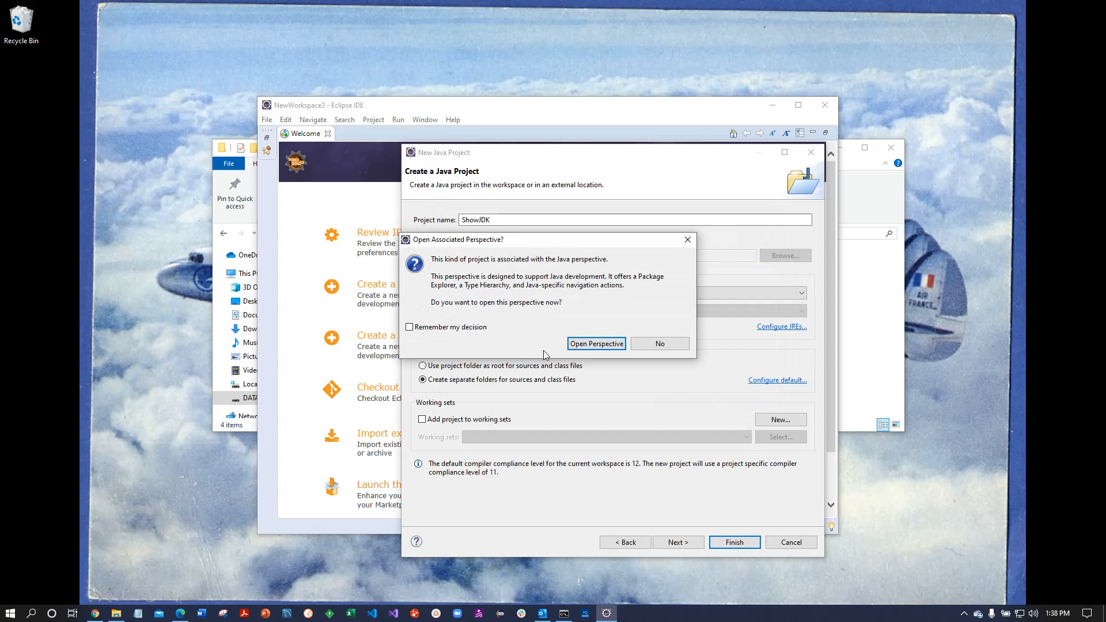
# Step: Open the Java perspective for the new project, remembering the decision, and close the Welcome page
pyautogui.click(424, 330)
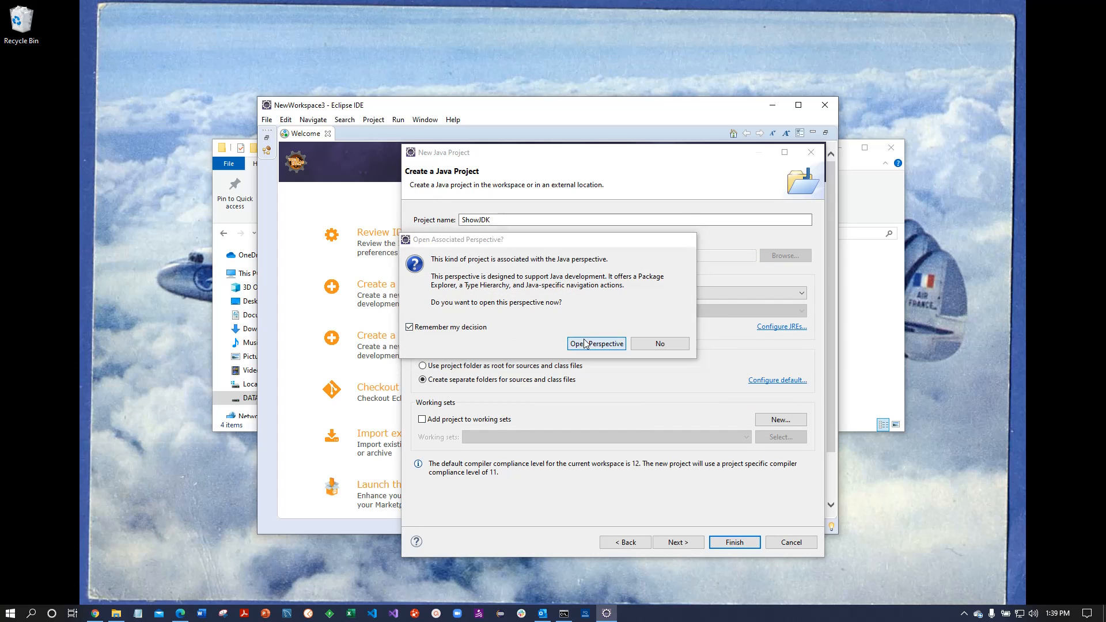
pyautogui.click(581, 345)
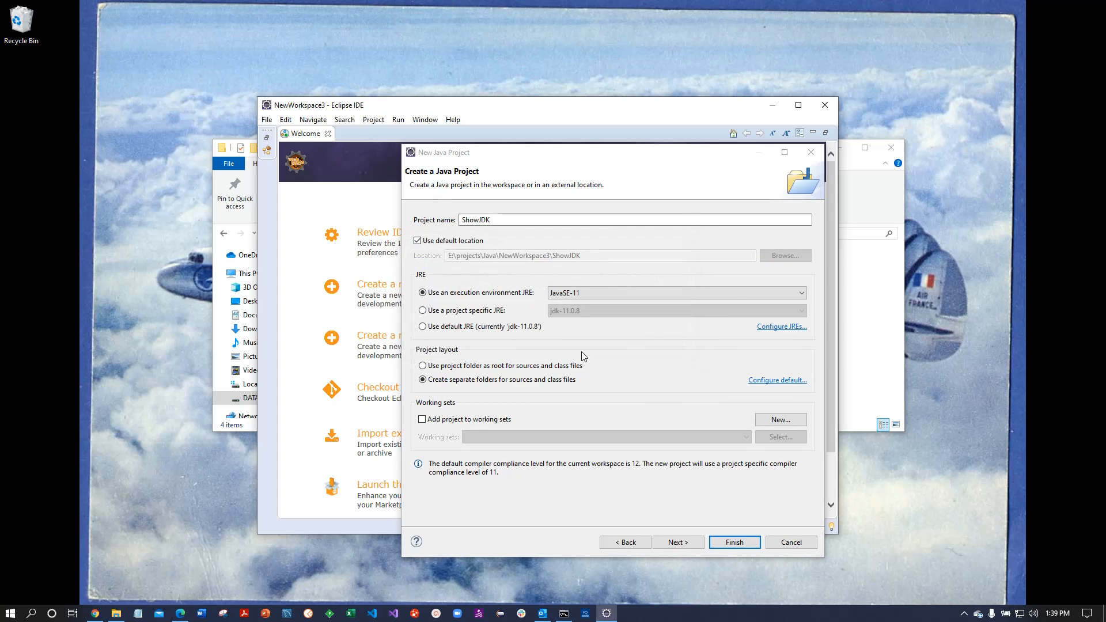
pyautogui.click(736, 544)
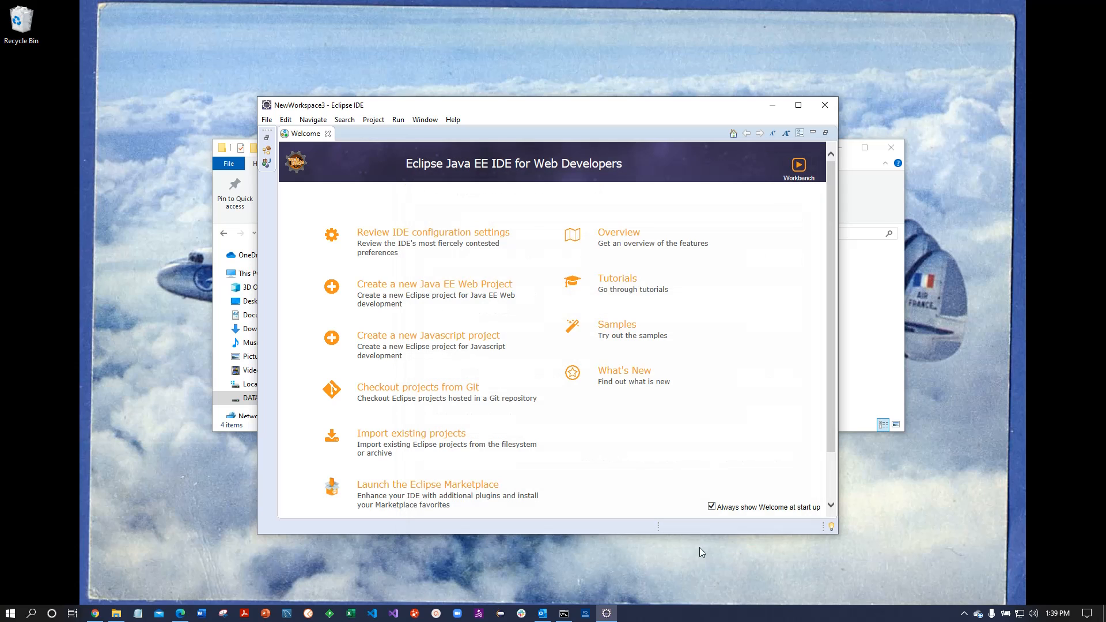
pyautogui.click(328, 133)
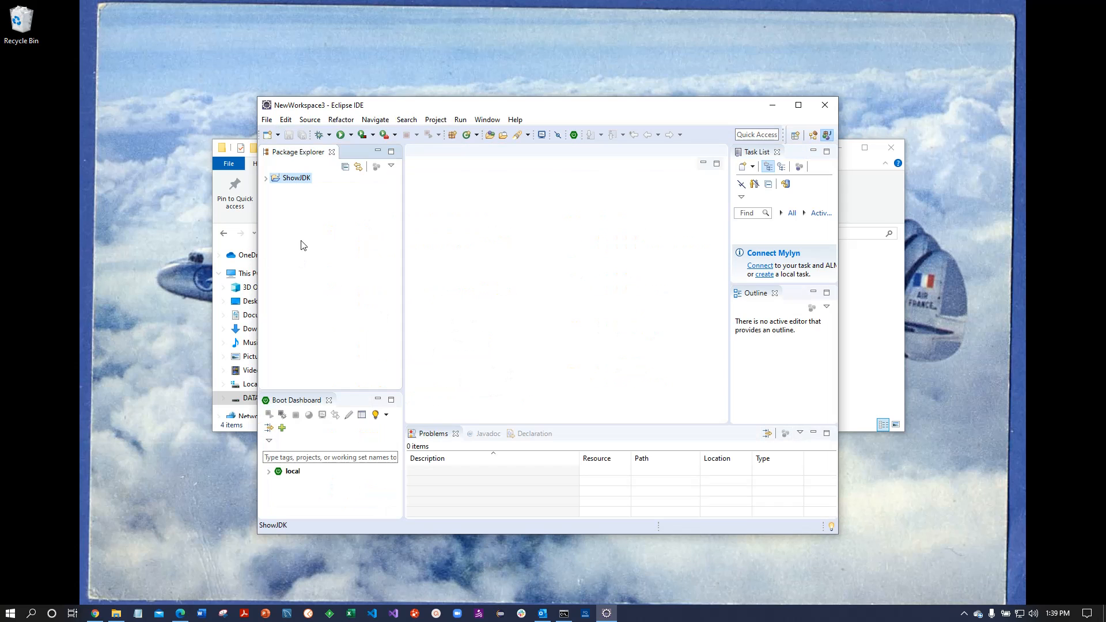
# Step: Create a public class named Test with a main method stub in the ShowJDK project's default package
pyautogui.rightClick(287, 180)
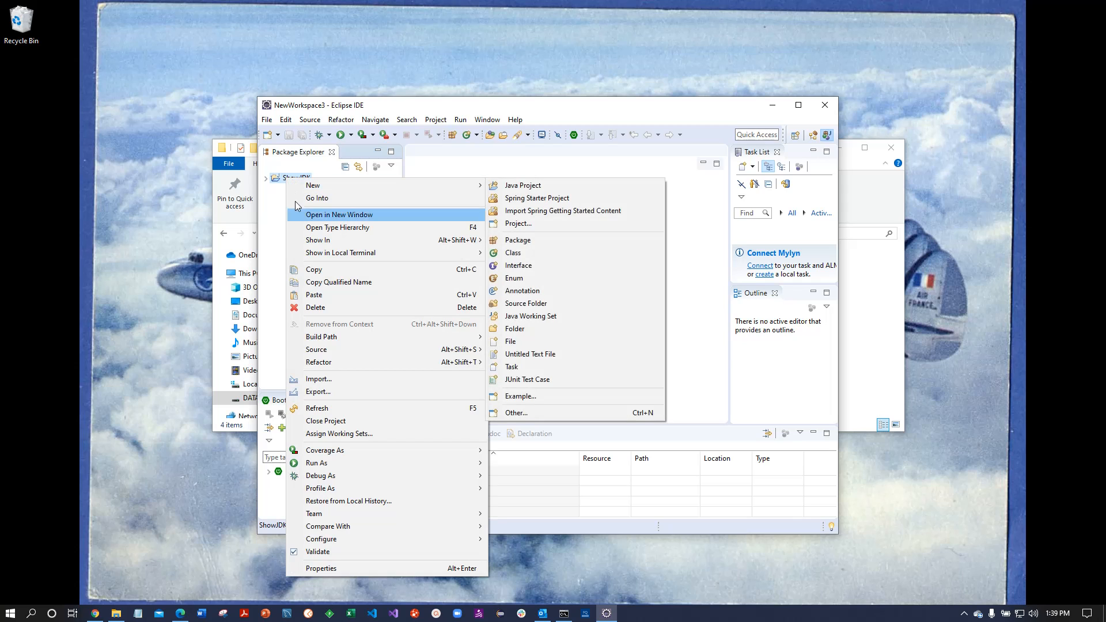
pyautogui.moveTo(324, 182)
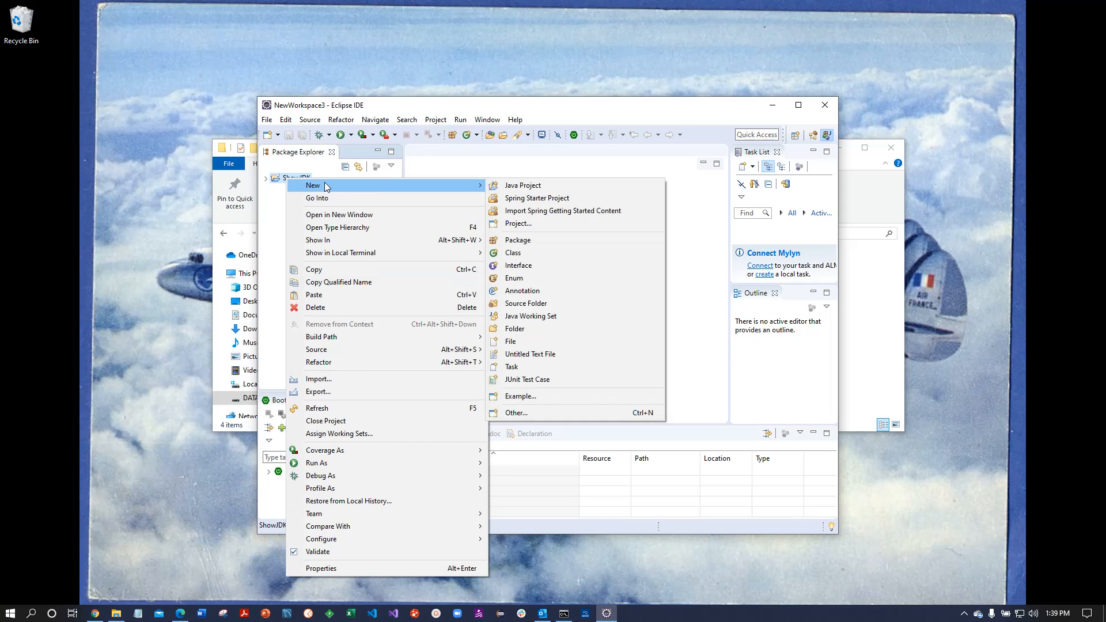
pyautogui.click(529, 252)
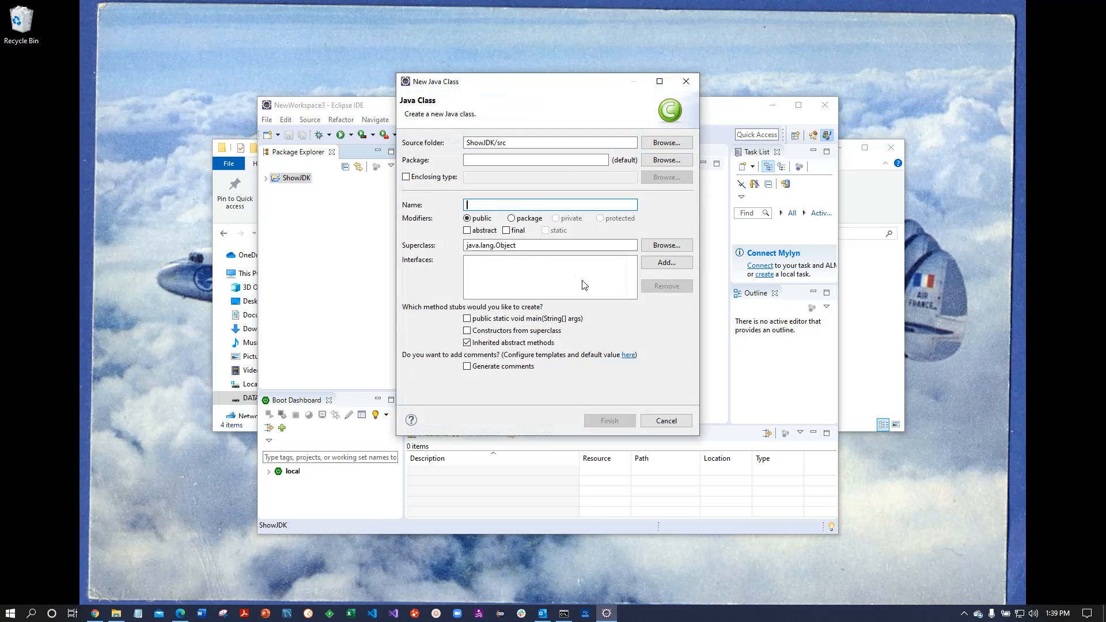
pyautogui.write('Test')
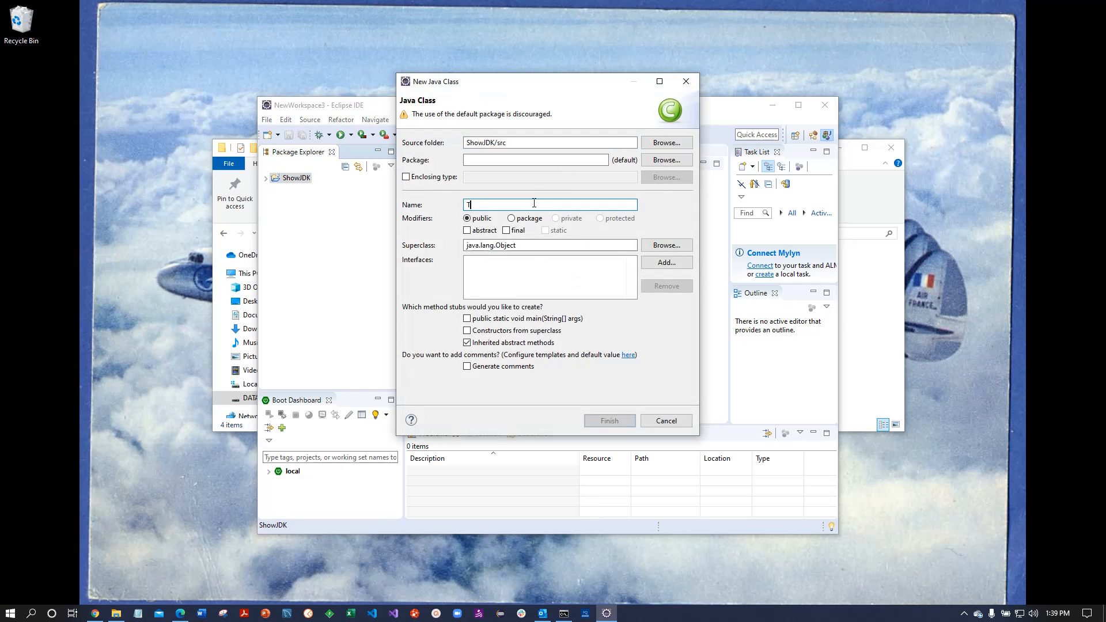
pyautogui.click(551, 319)
pyautogui.click(610, 421)
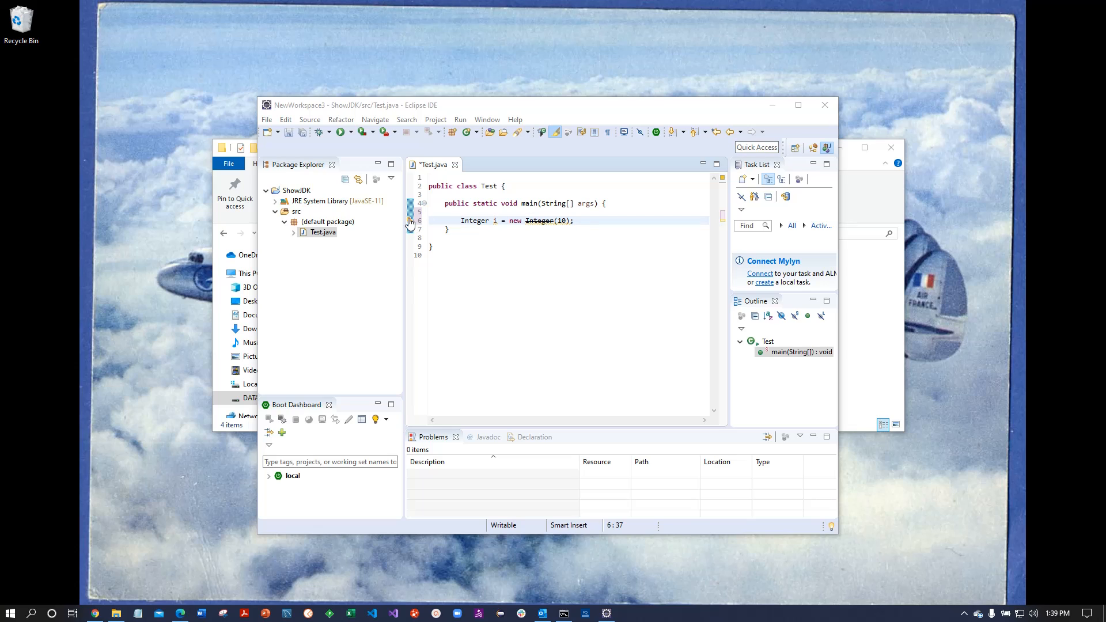
pyautogui.click(608, 333)
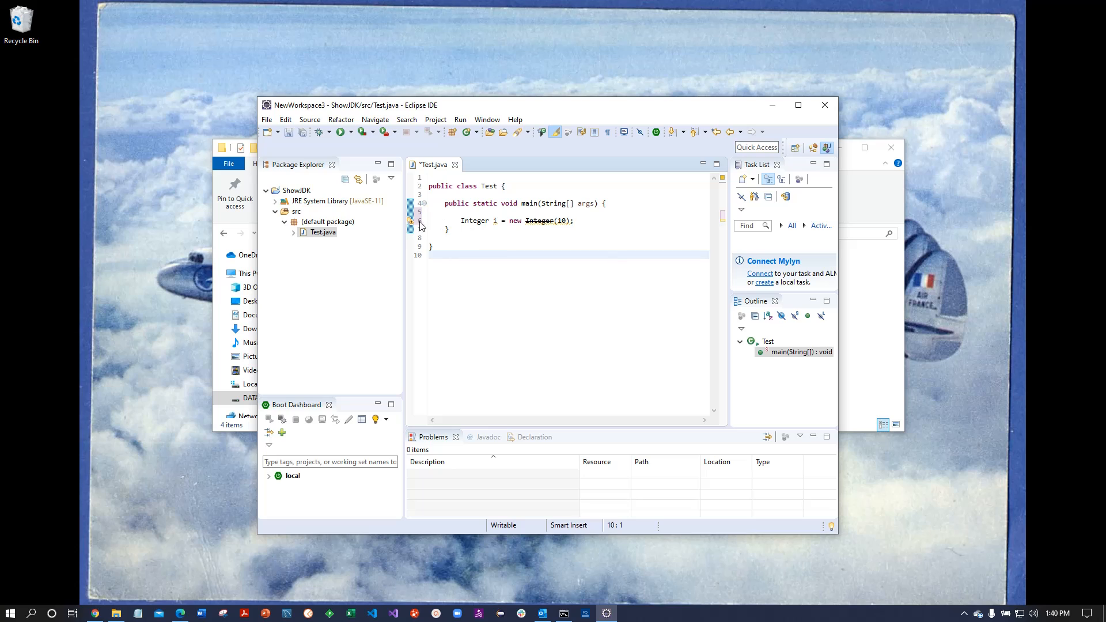
# Step: Review the JREs installed in the workspace preferences and leave them without making changes
pyautogui.moveTo(411, 220)
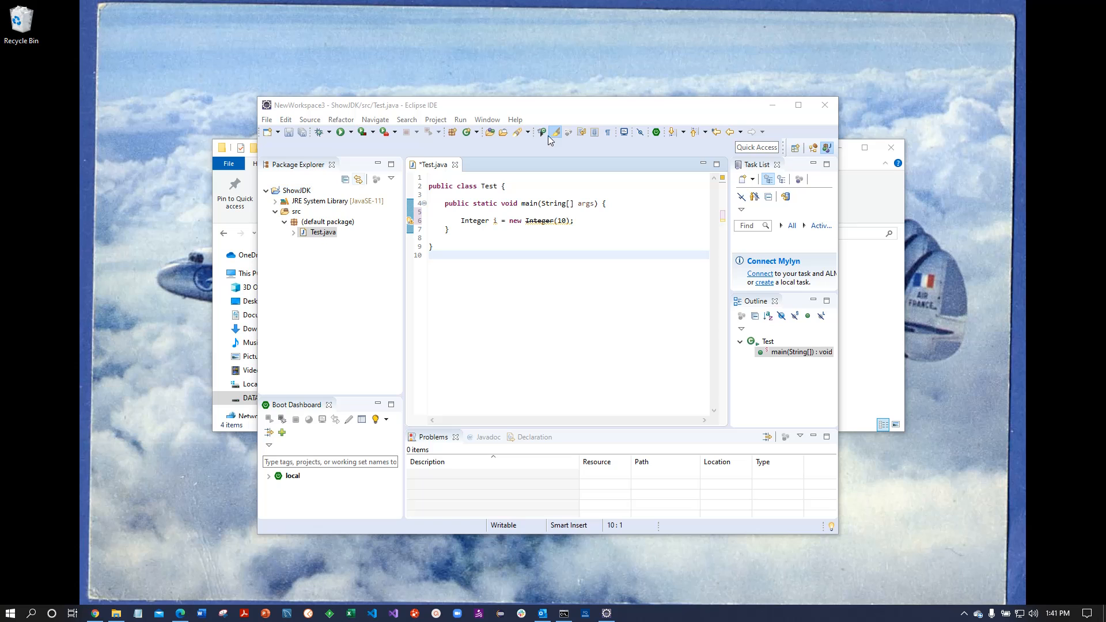
pyautogui.click(478, 121)
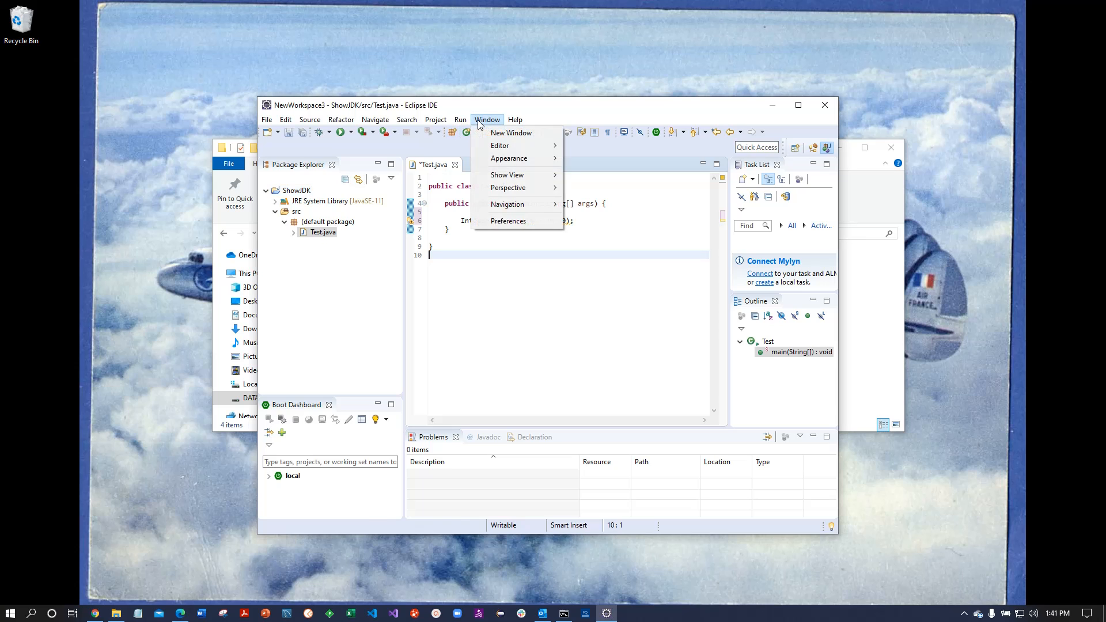
pyautogui.click(522, 222)
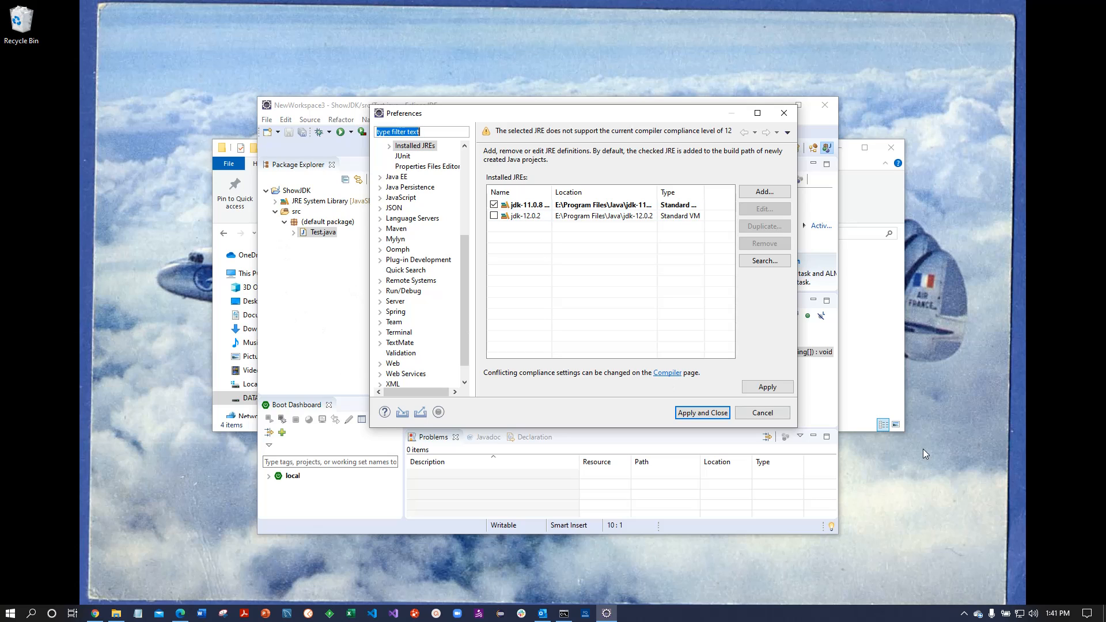
pyautogui.click(773, 414)
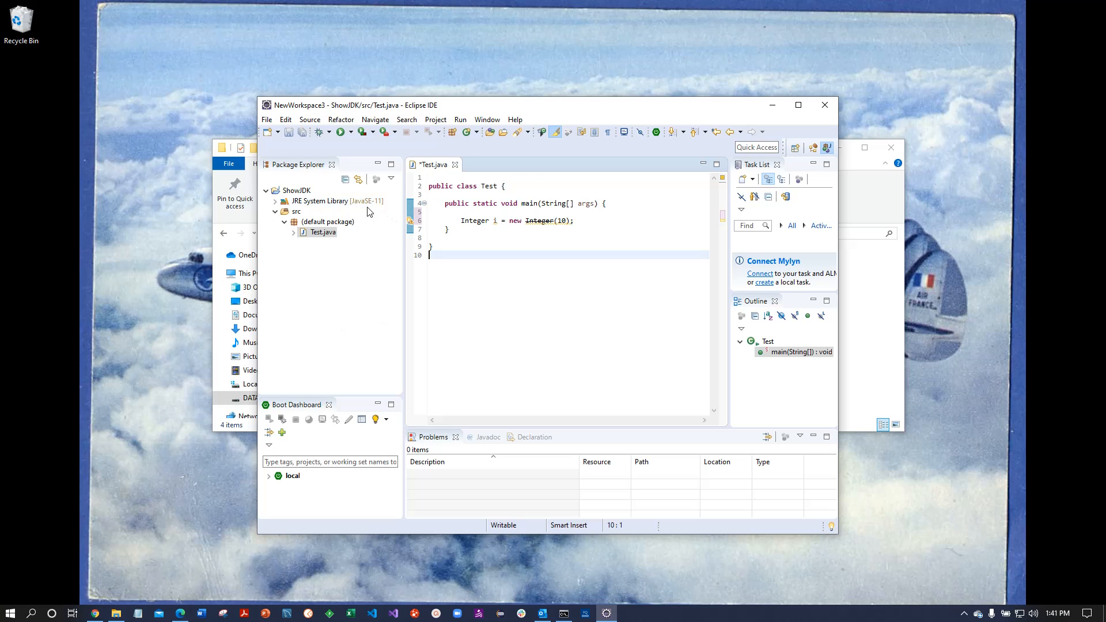
# Step: Open the JRE System Library entry on the ShowJDK project's Java build path for editing
pyautogui.click(295, 191)
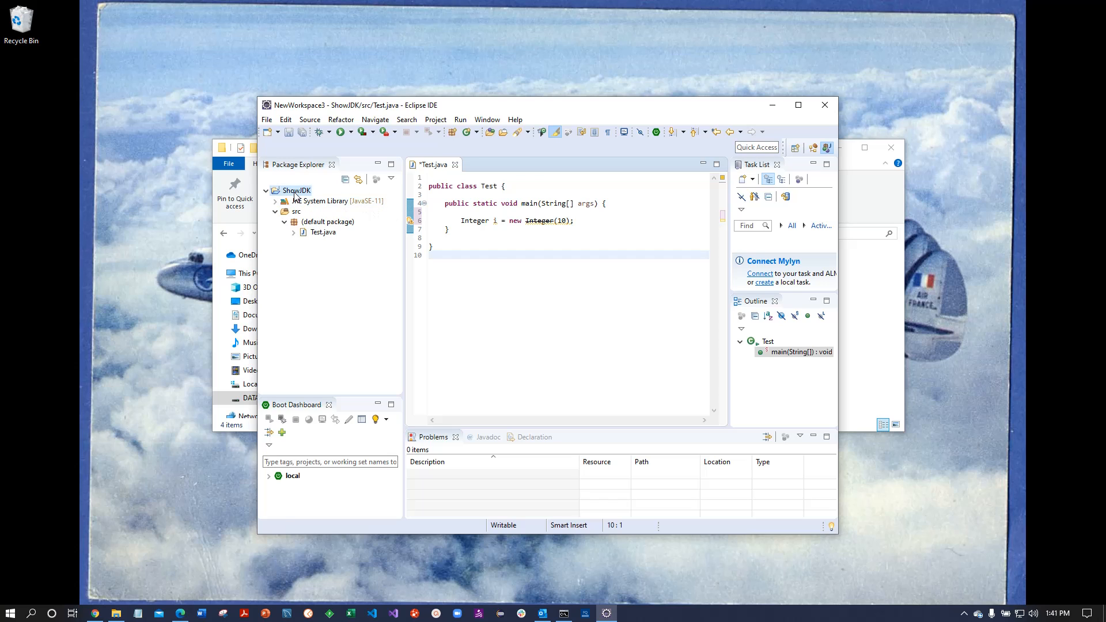
pyautogui.rightClick(295, 196)
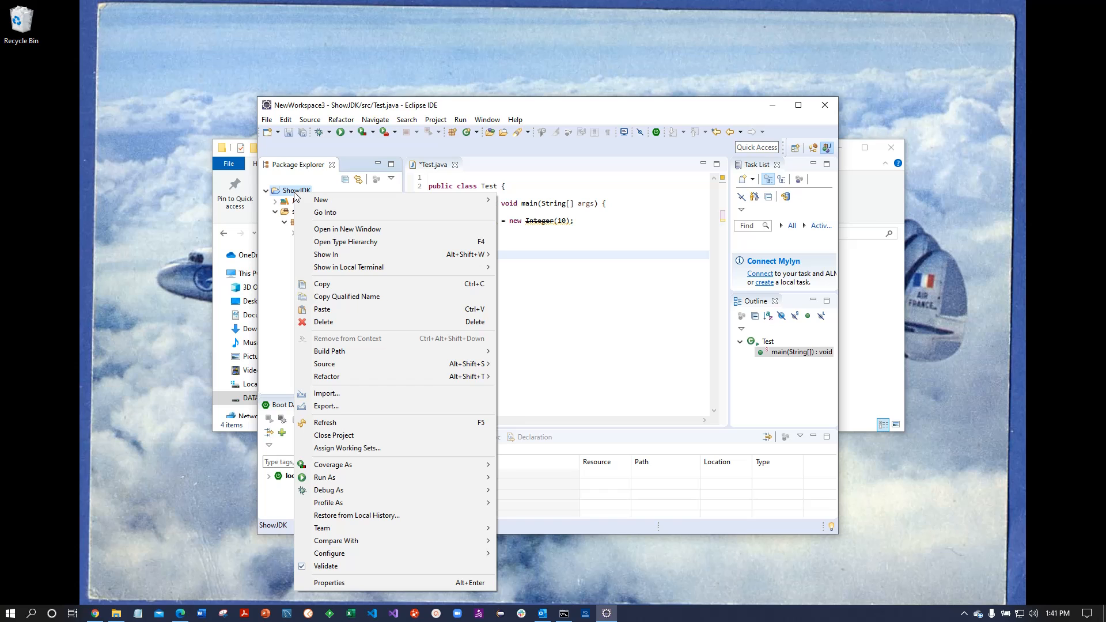
pyautogui.click(346, 583)
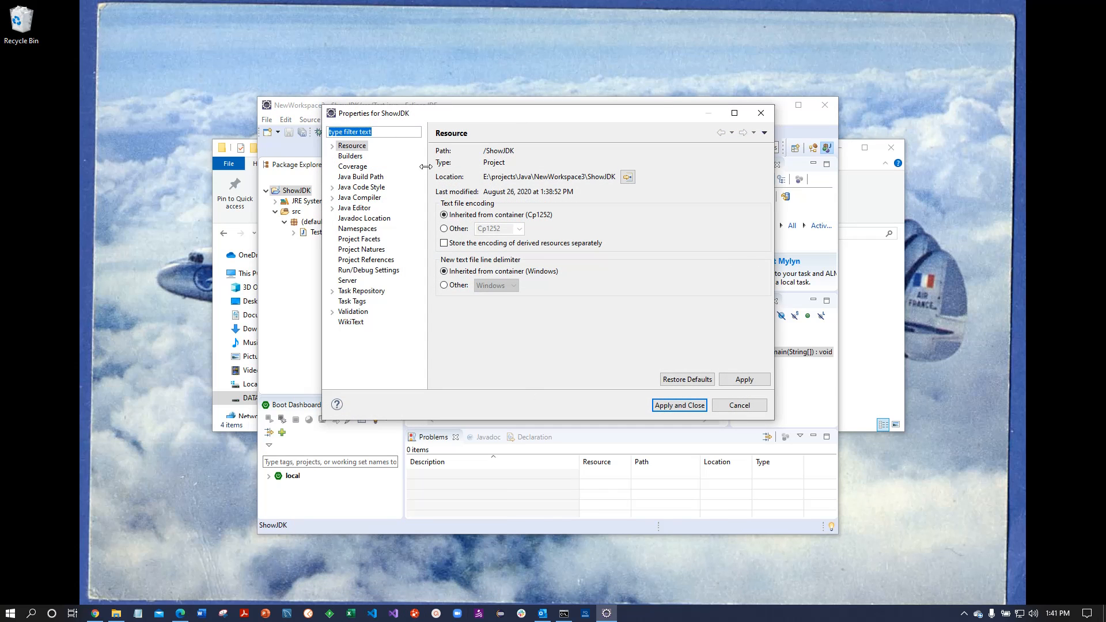
pyautogui.click(352, 177)
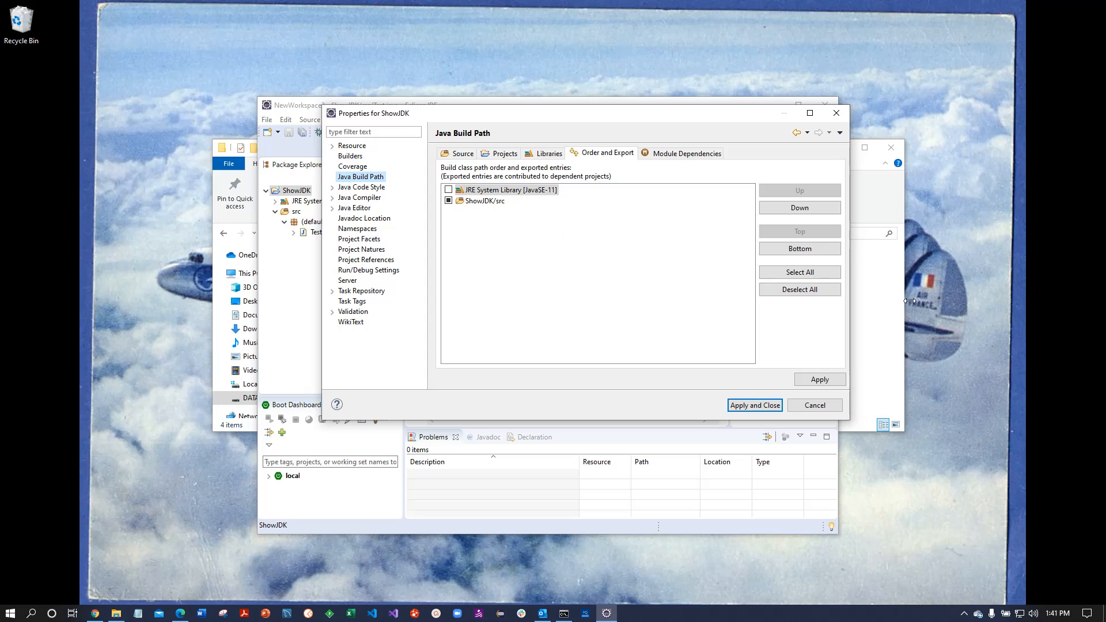
pyautogui.click(544, 151)
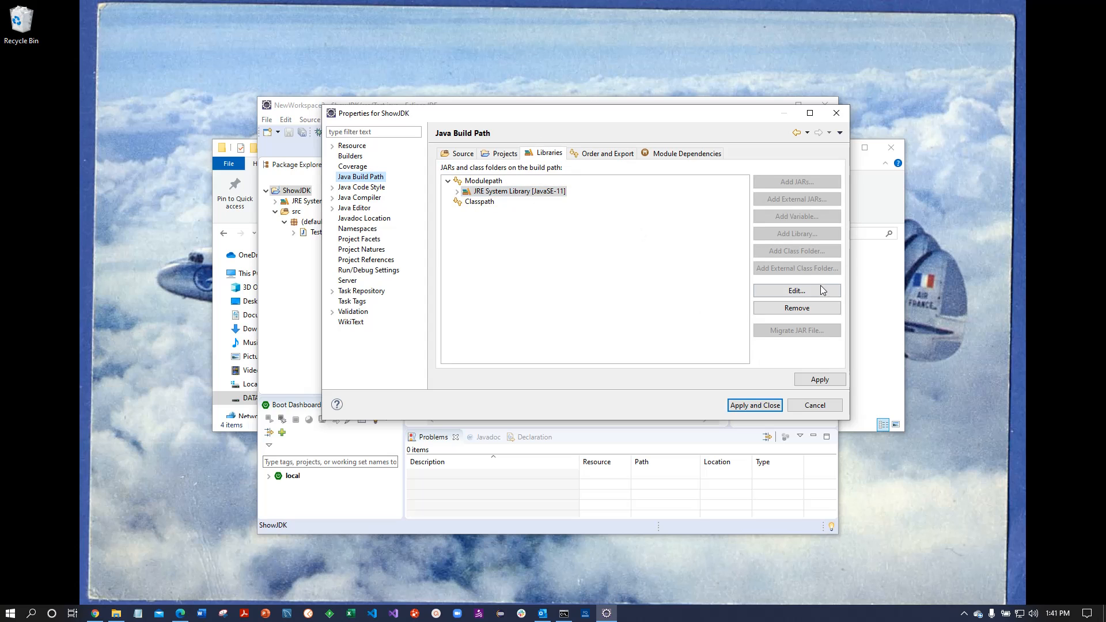
pyautogui.click(802, 297)
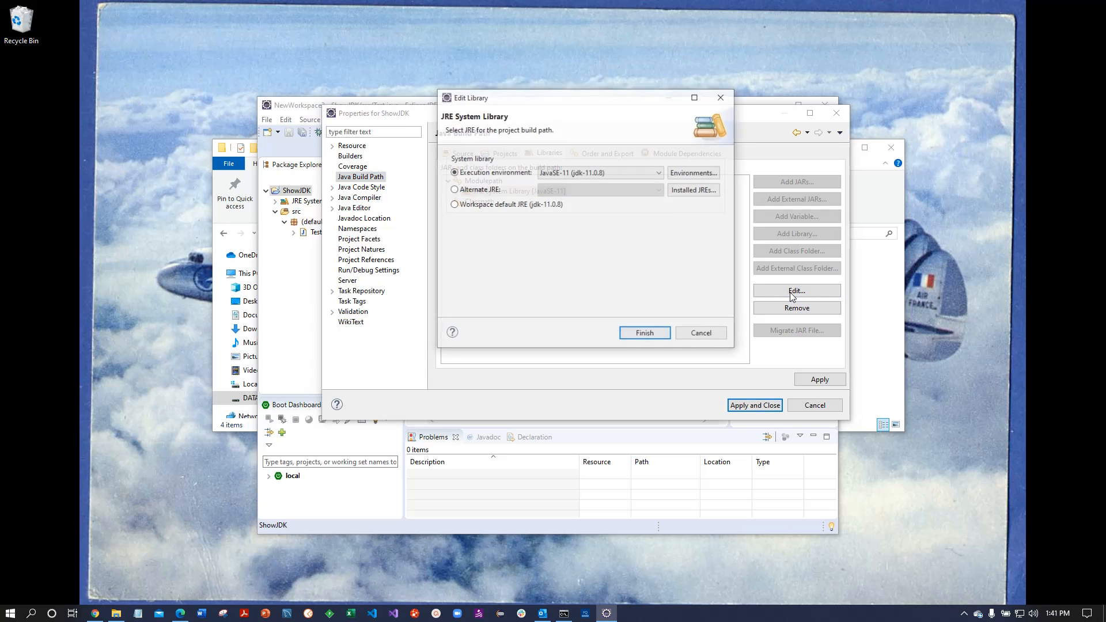
# Step: Add E:\Program Files\Java\jdk1.8.0_221 to the installed JREs as a Standard VM and apply the change
pyautogui.click(712, 191)
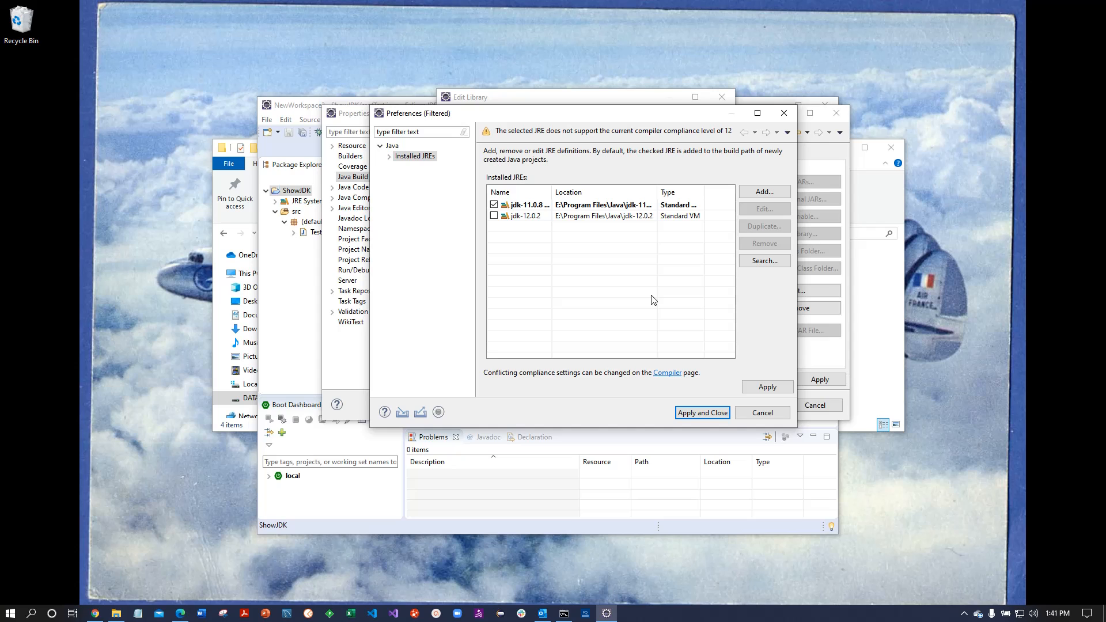
pyautogui.click(765, 195)
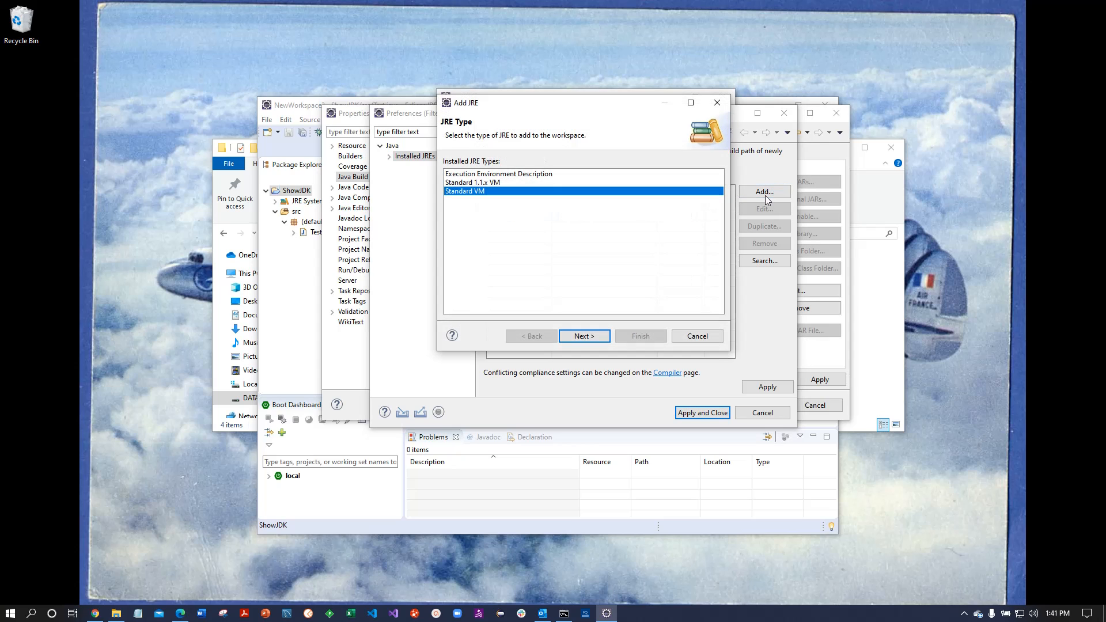
pyautogui.click(593, 337)
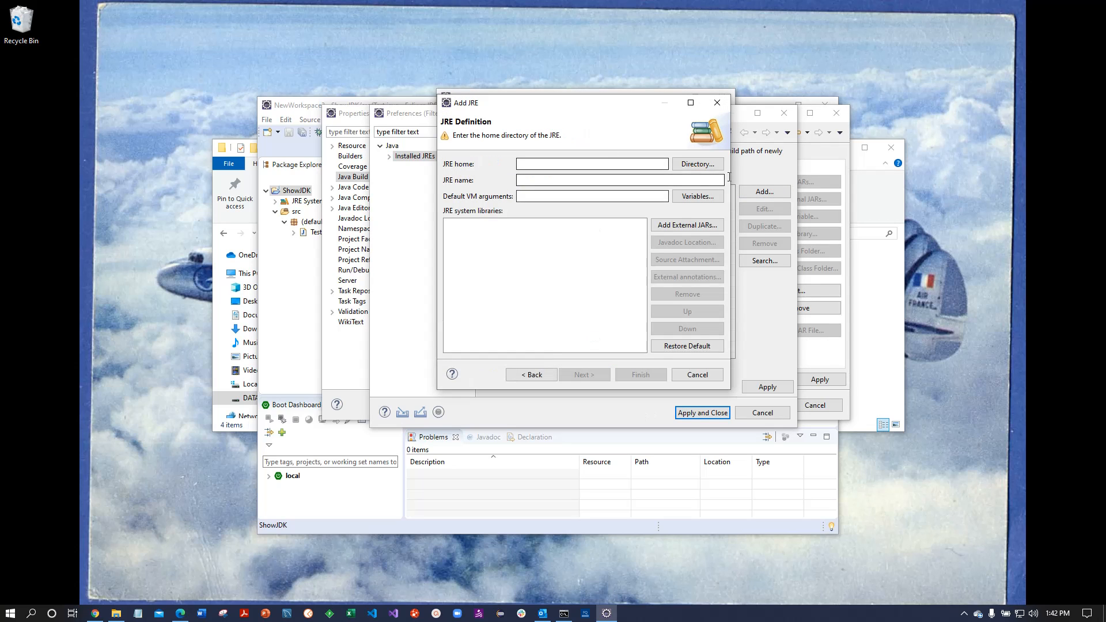
pyautogui.click(697, 164)
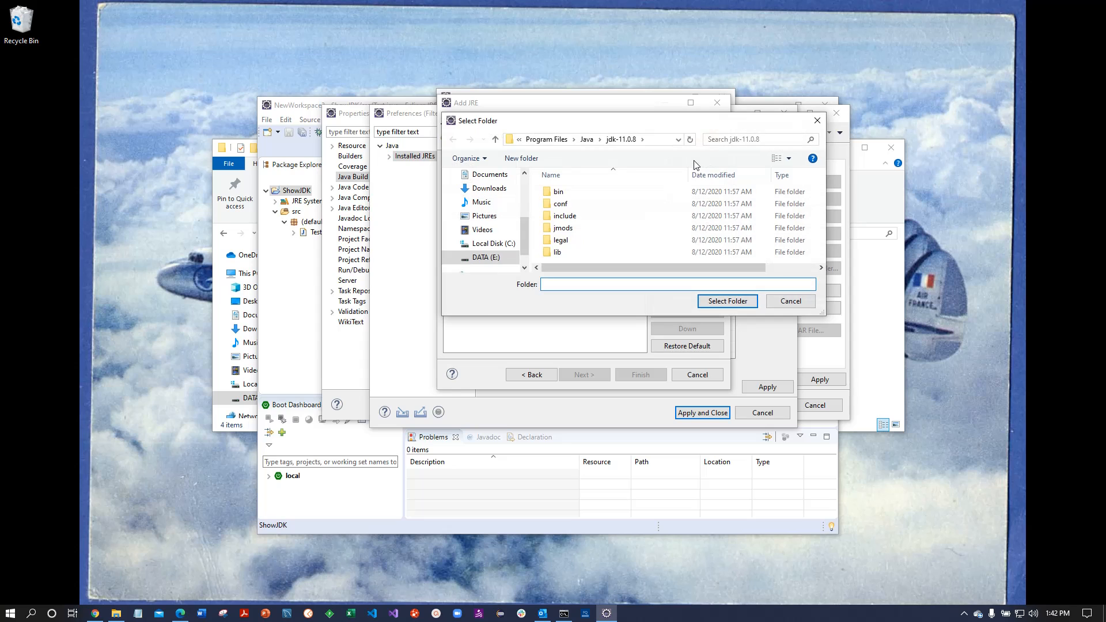
pyautogui.click(587, 140)
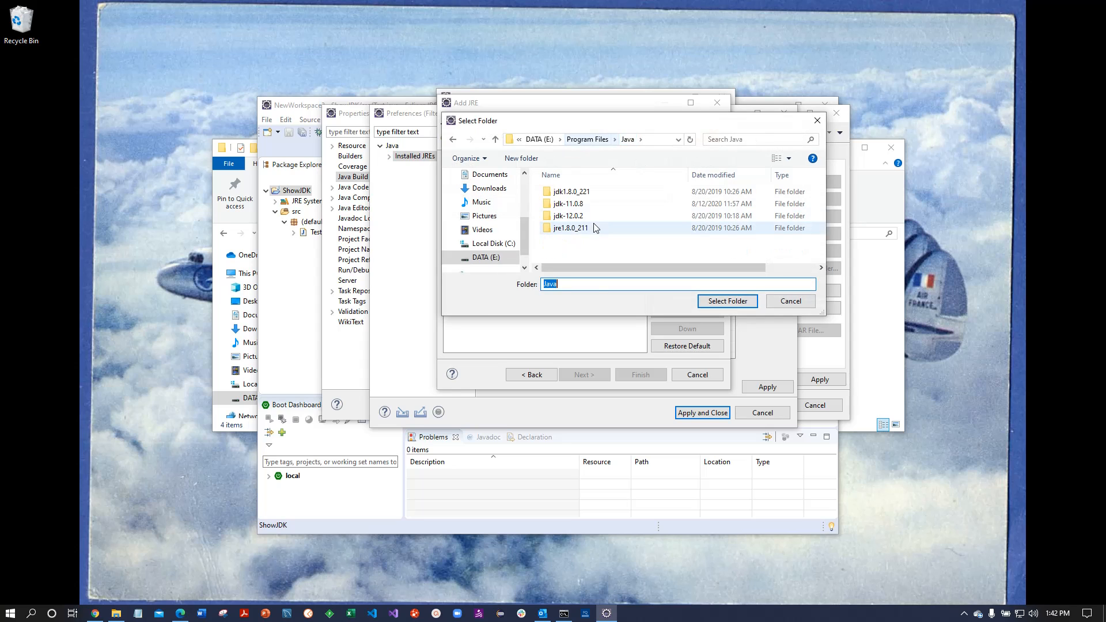
pyautogui.click(570, 192)
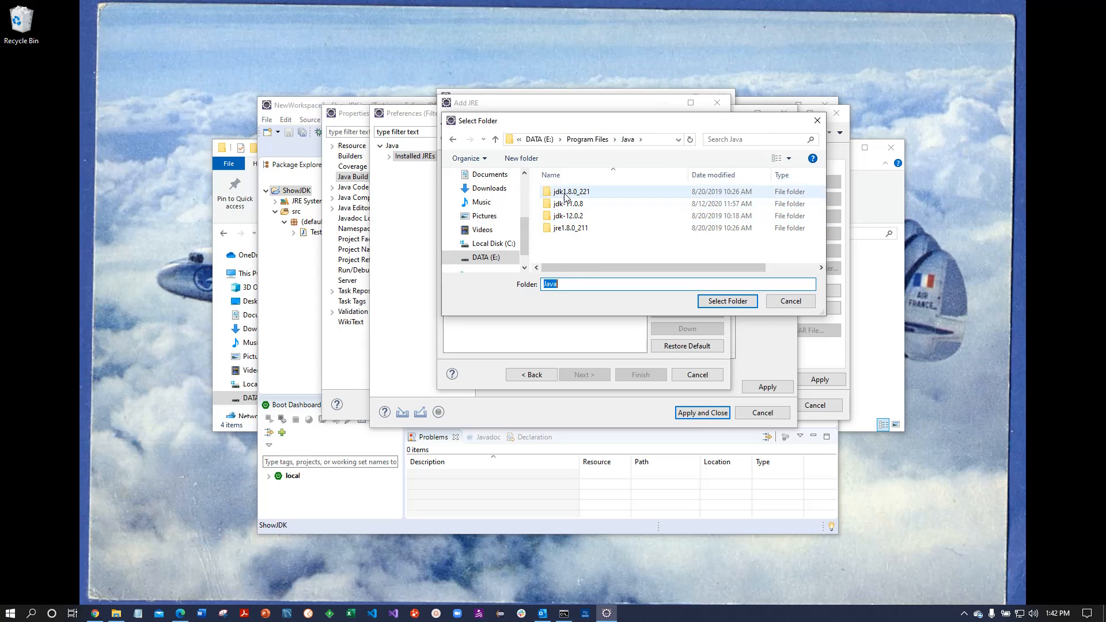
pyautogui.click(730, 302)
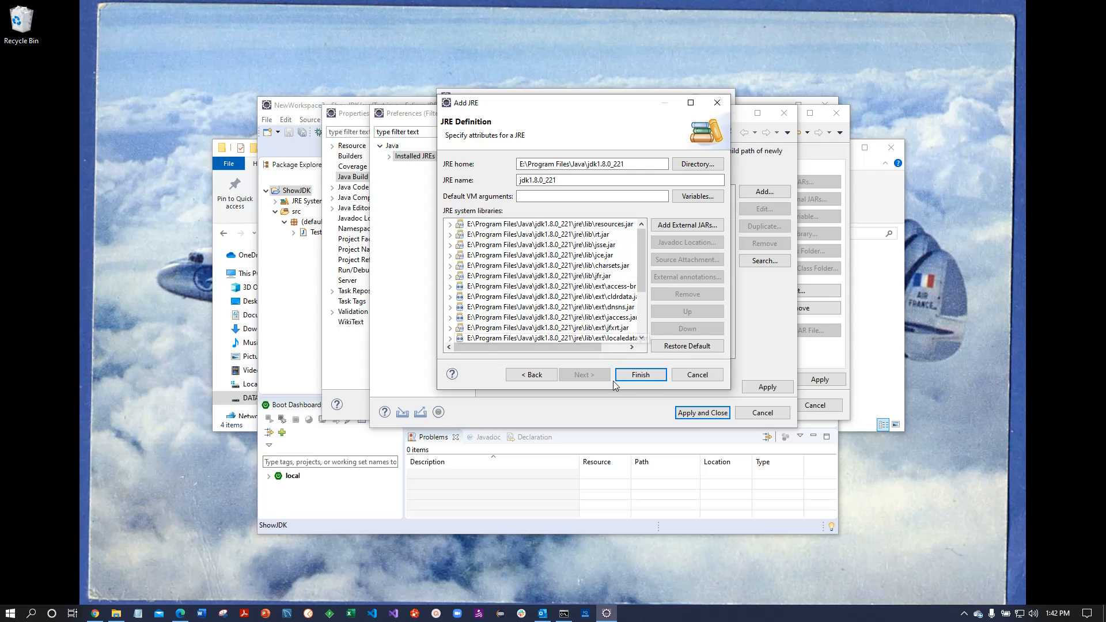
pyautogui.click(641, 375)
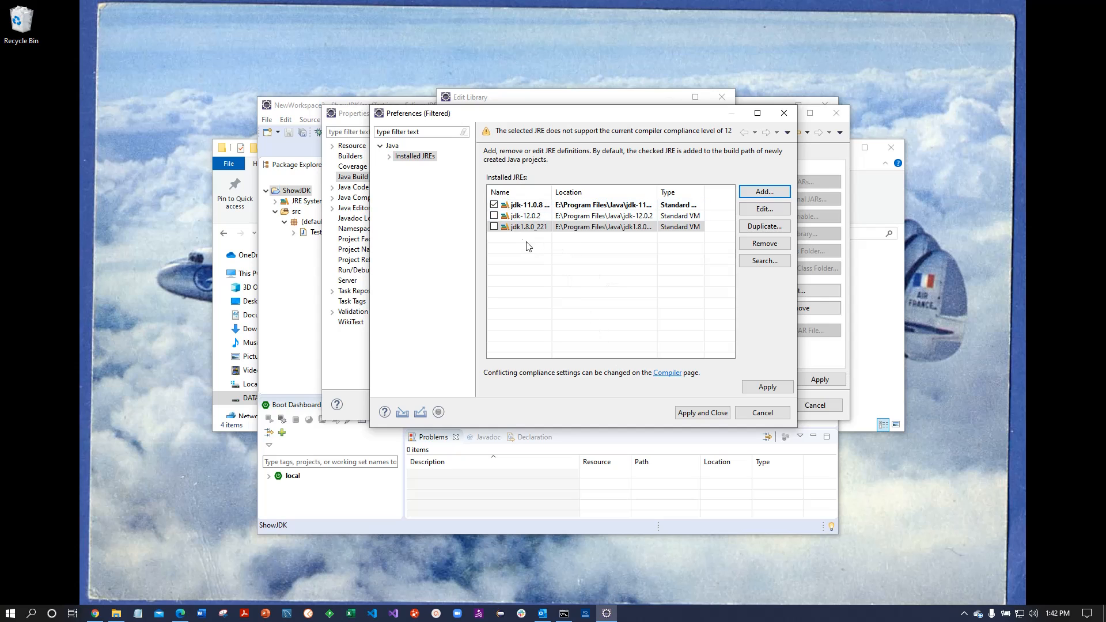
pyautogui.click(704, 413)
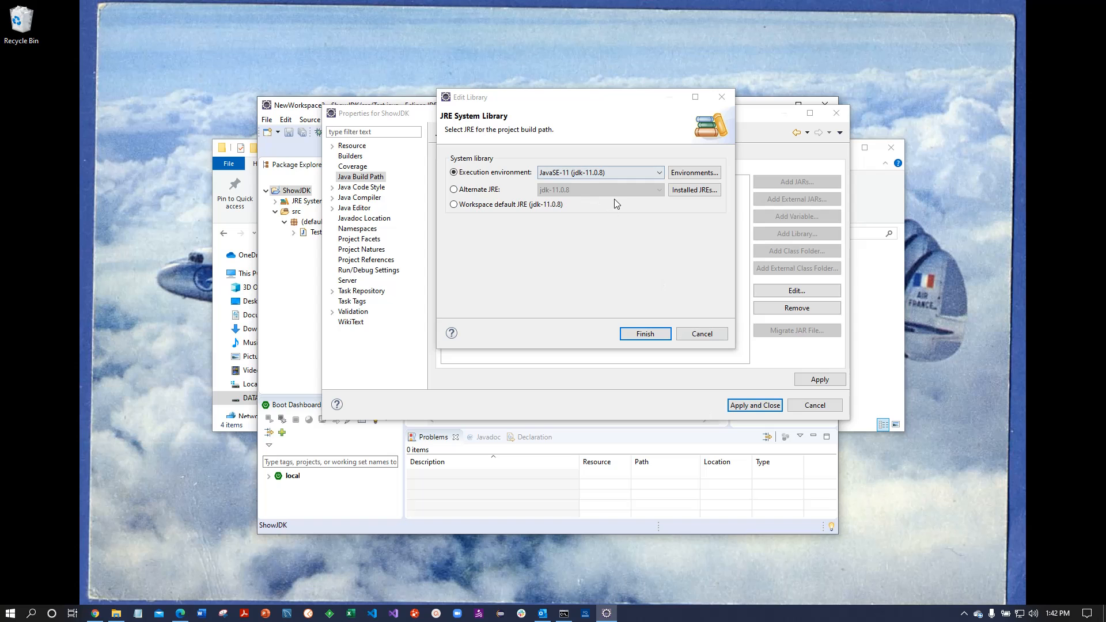
# Step: Switch the project's JRE System Library to the alternate JRE jdk1.8.0_221
pyautogui.click(694, 190)
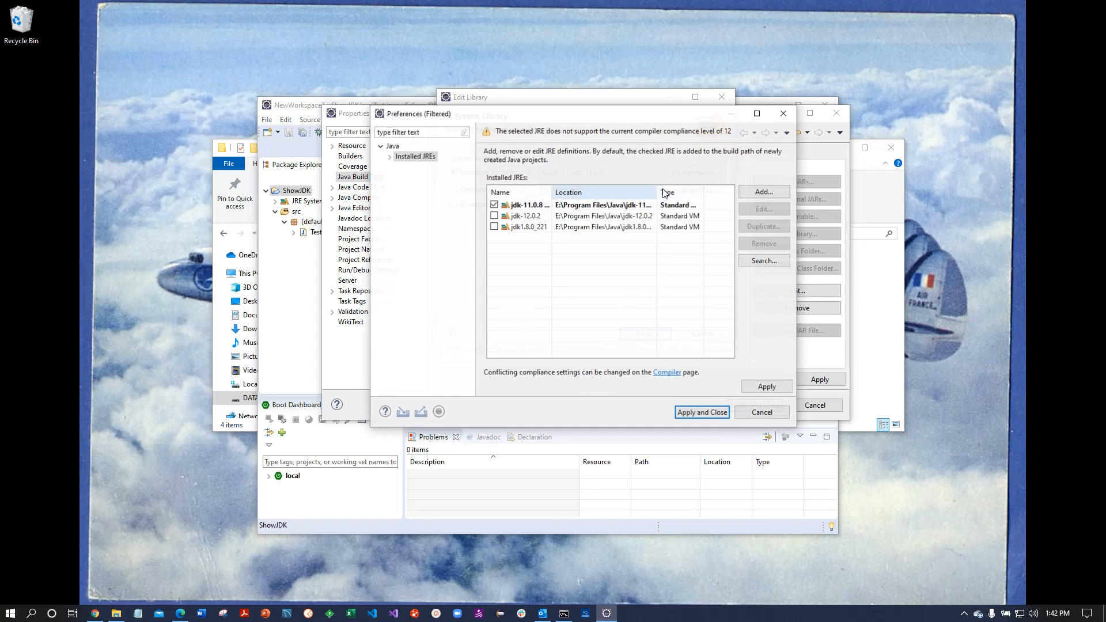
pyautogui.click(763, 412)
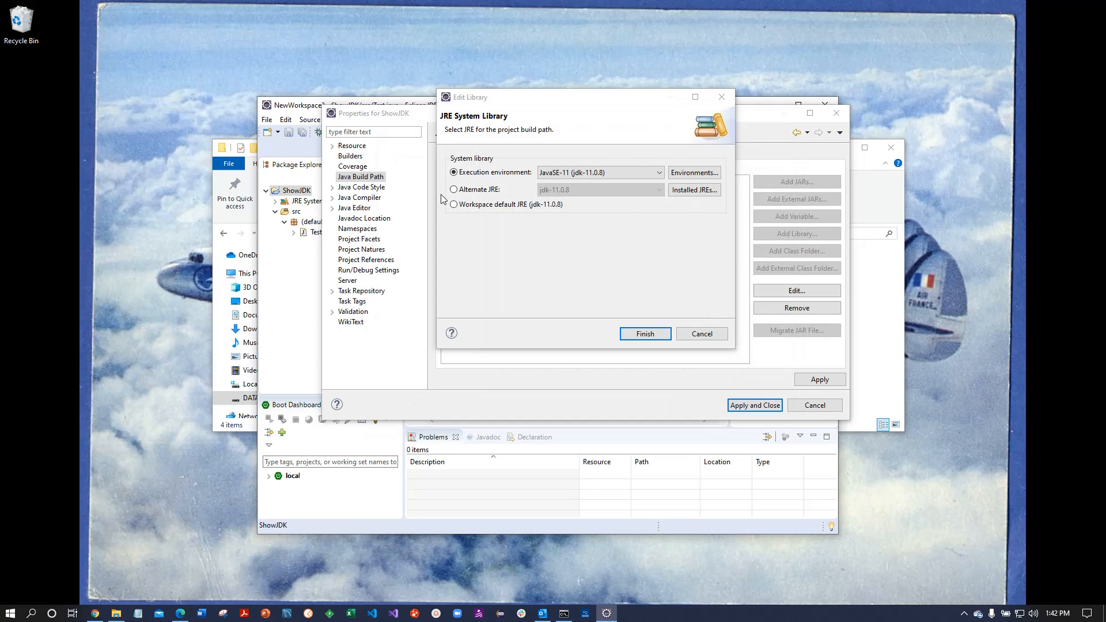
pyautogui.click(463, 193)
pyautogui.click(651, 190)
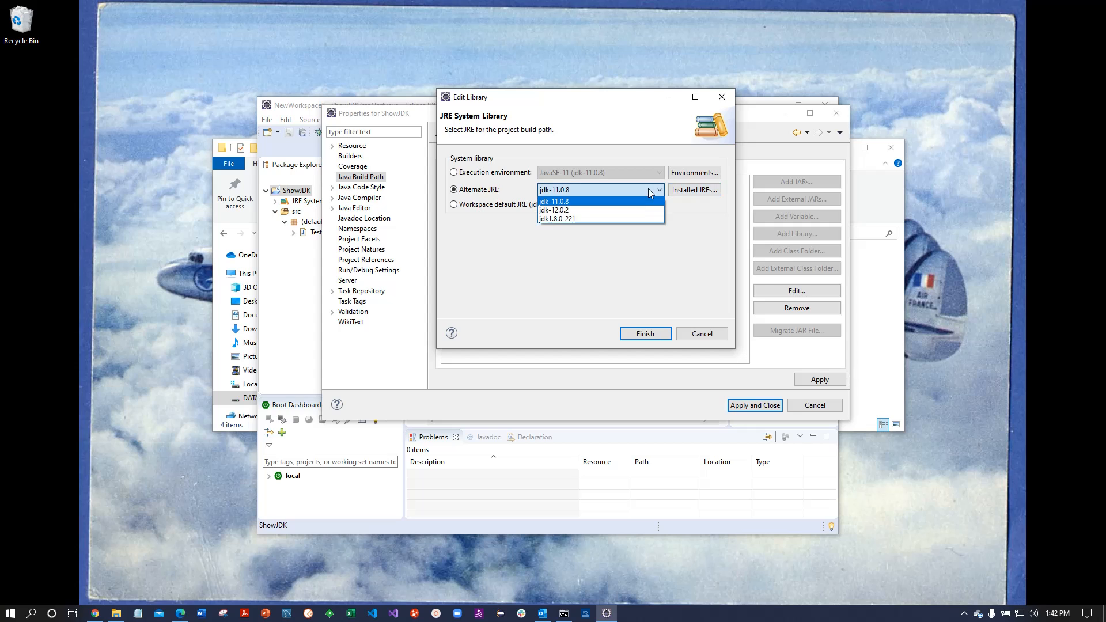
pyautogui.click(574, 219)
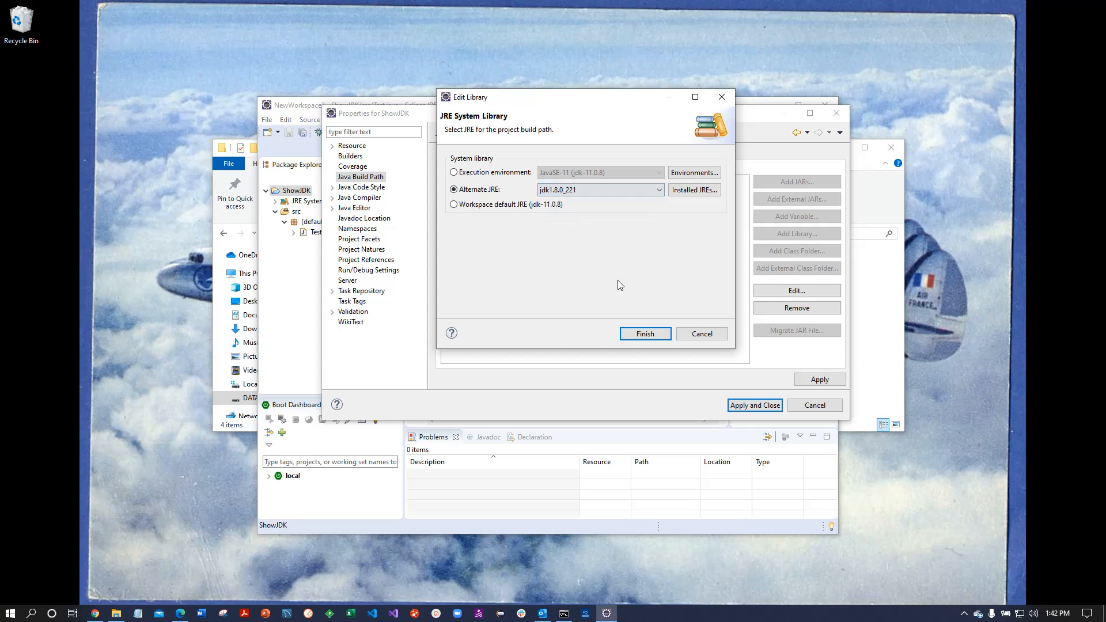
pyautogui.click(644, 337)
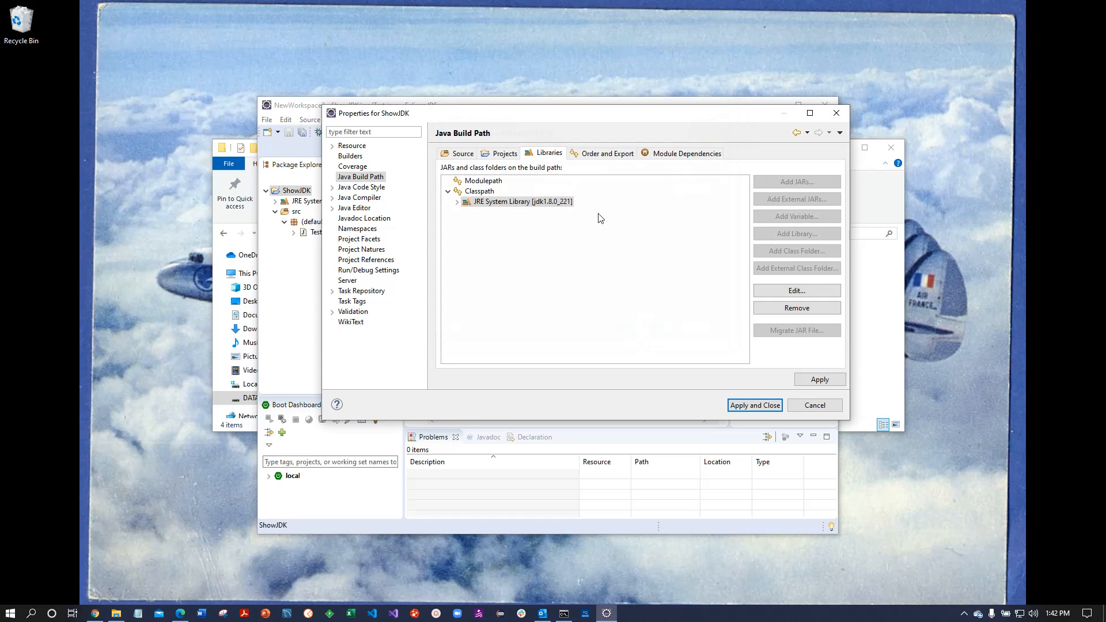
# Step: Apply the build path change, set the ShowJDK project's compiler compliance level to 1.8, and rebuild the project
pyautogui.click(360, 197)
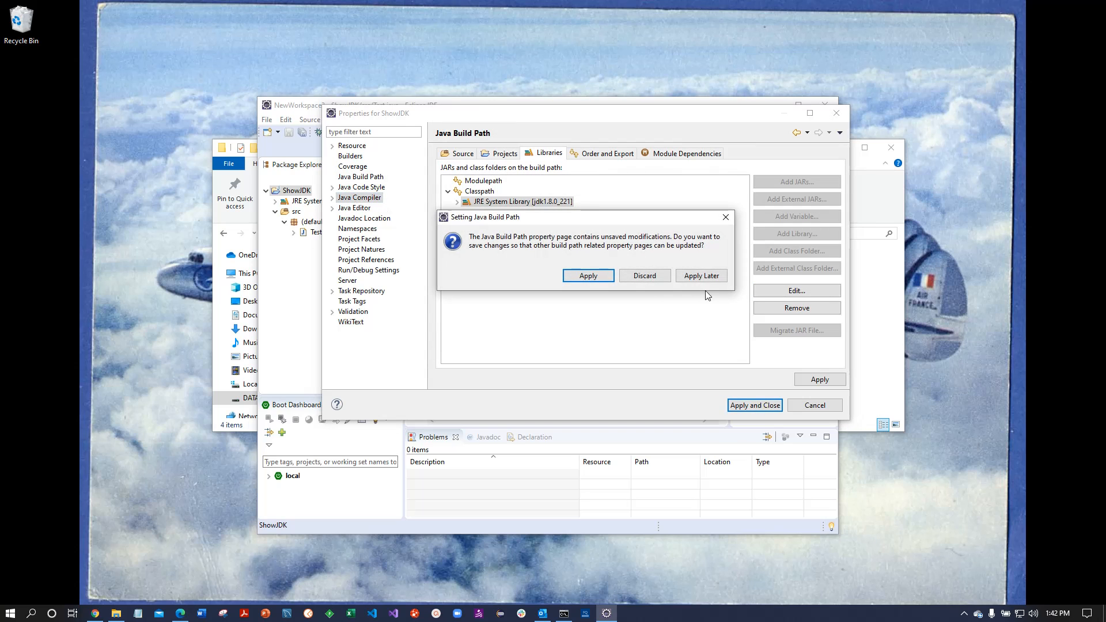
pyautogui.click(590, 277)
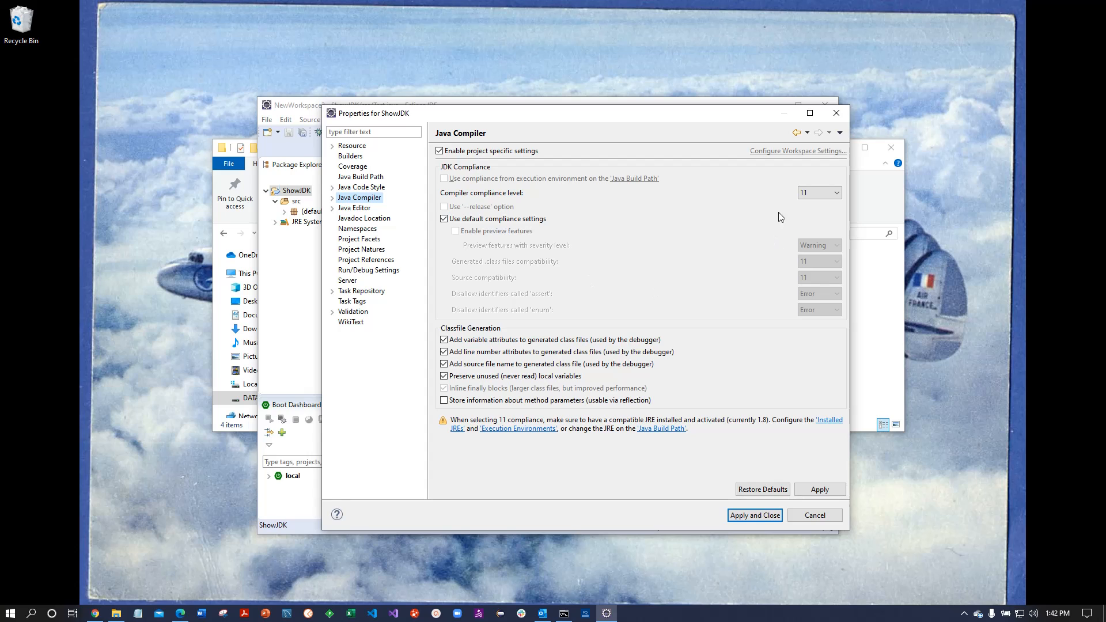
pyautogui.click(837, 194)
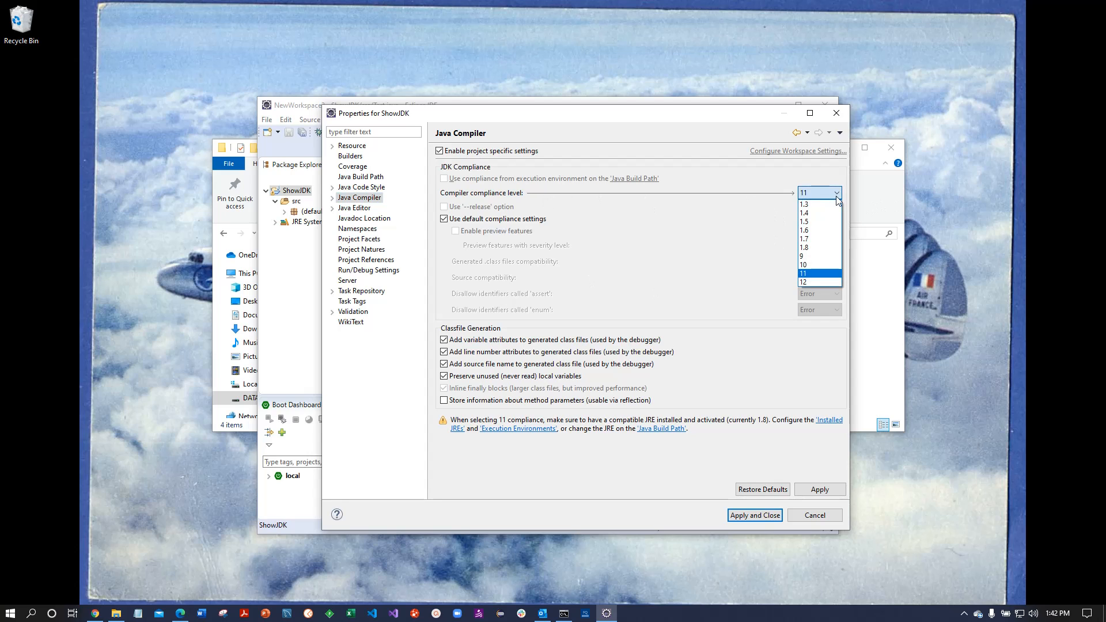
pyautogui.click(805, 249)
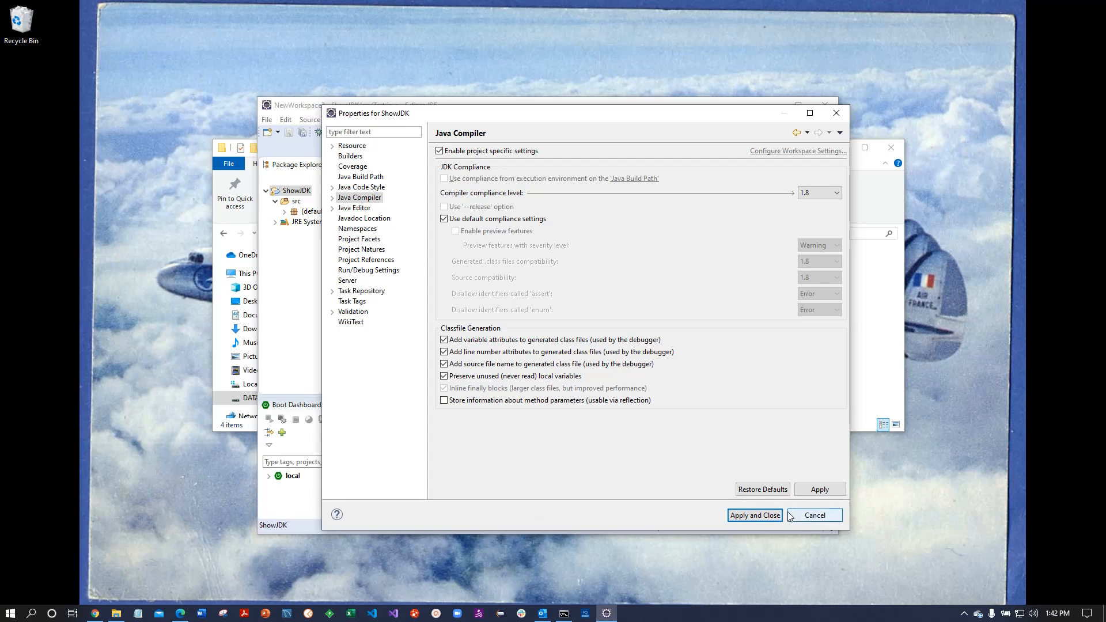
pyautogui.click(755, 515)
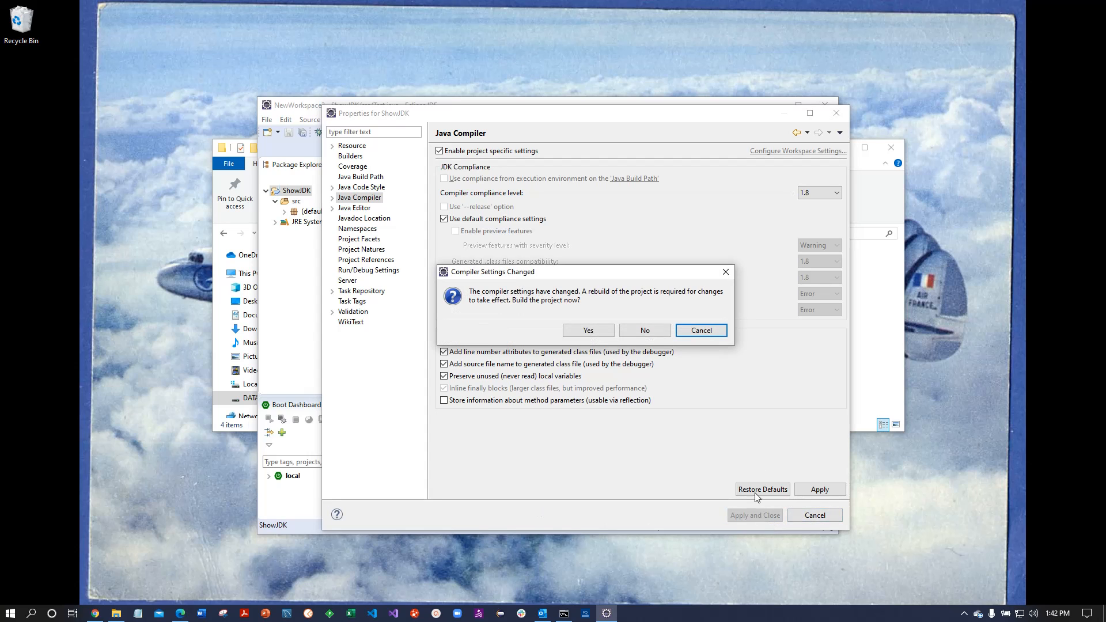
pyautogui.click(587, 333)
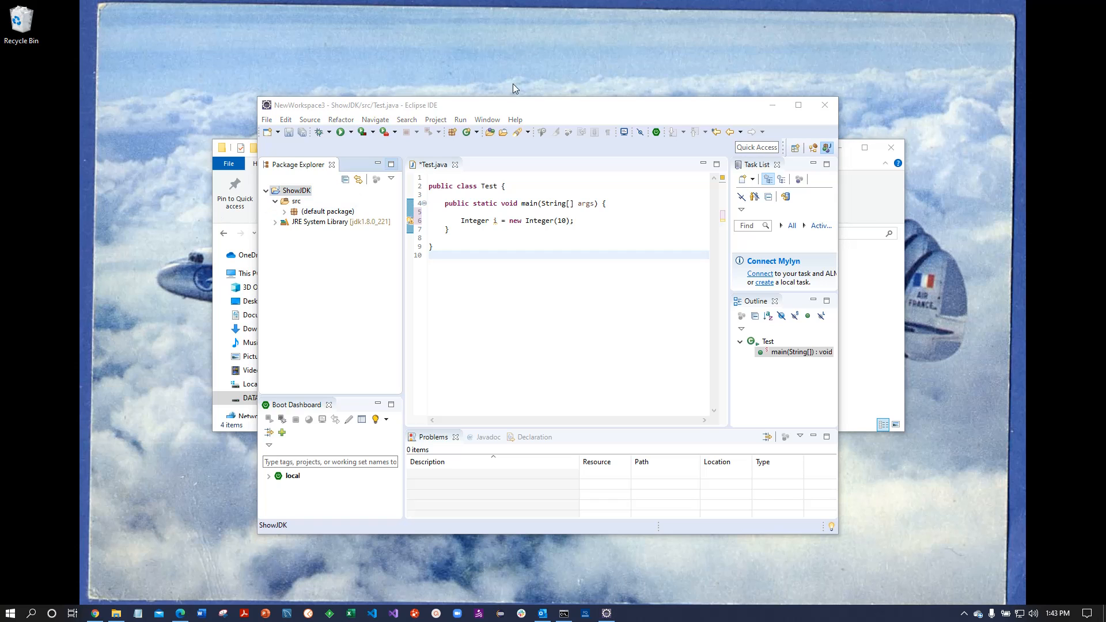
# Step: Move the Eclipse window aside and check the workspace's default JRE in the preferences without changing it
pyautogui.moveTo(743, 114); pyautogui.dragTo(698, 143)
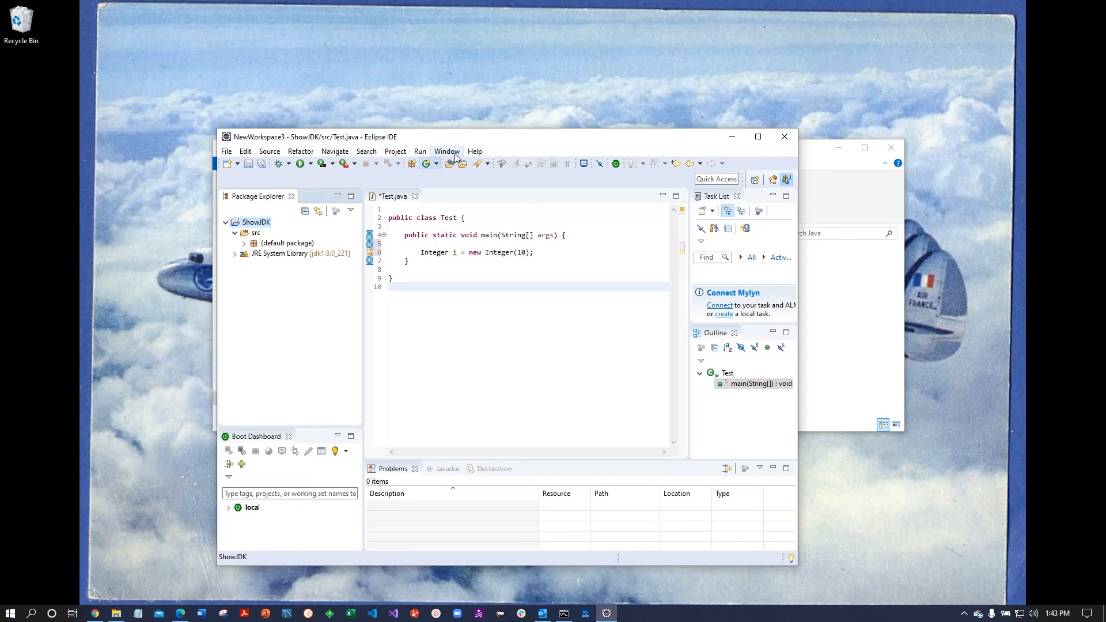
pyautogui.click(455, 154)
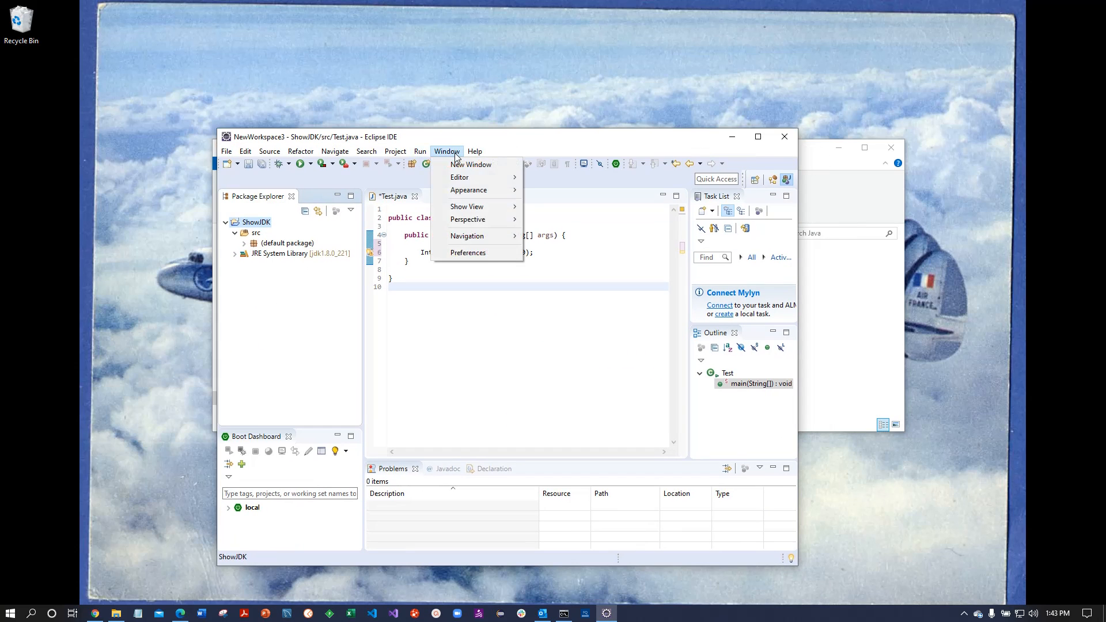
pyautogui.click(481, 259)
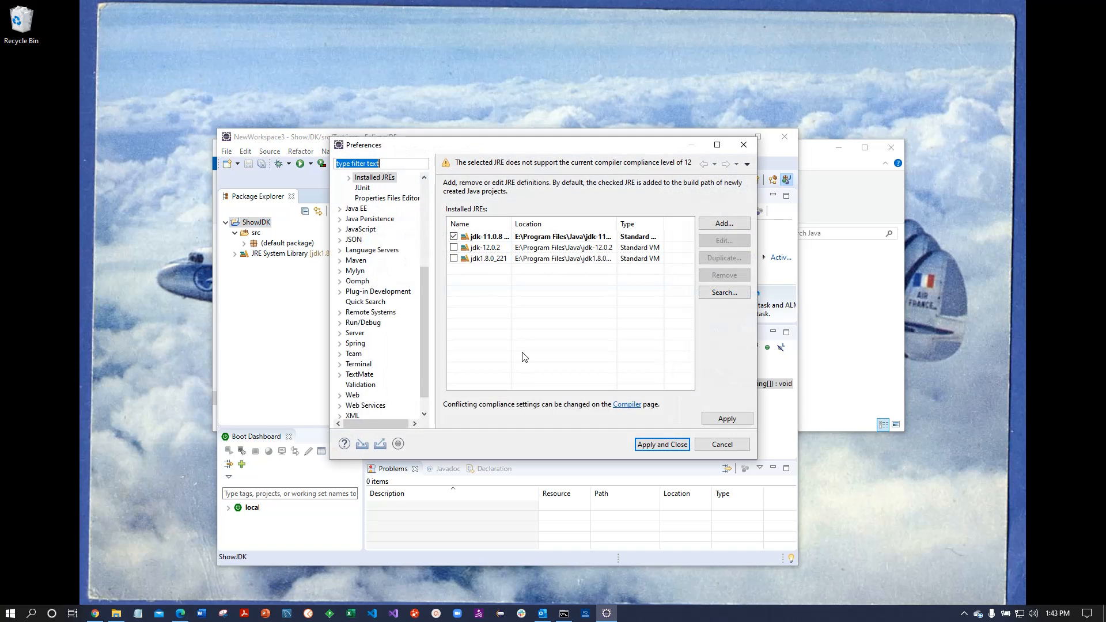
pyautogui.click(722, 445)
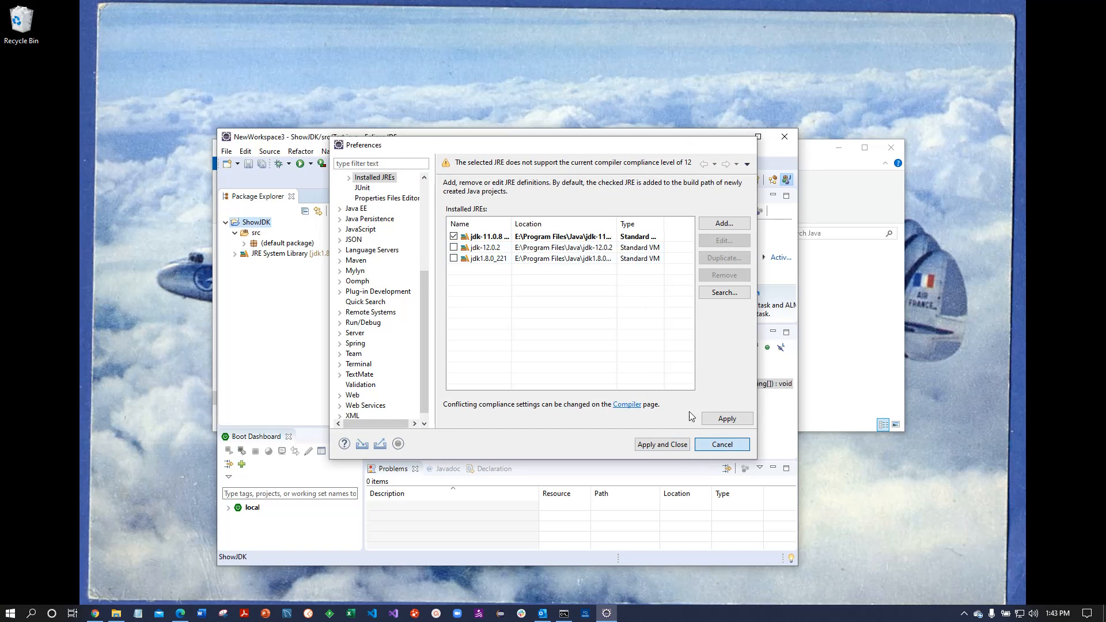